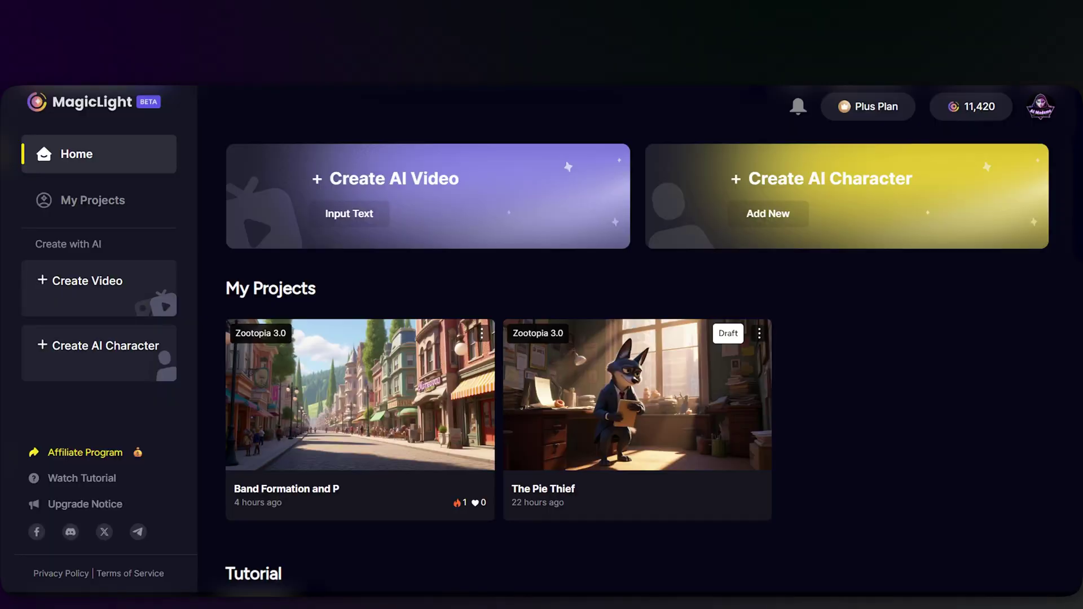
scroll(859, 472, down, 3)
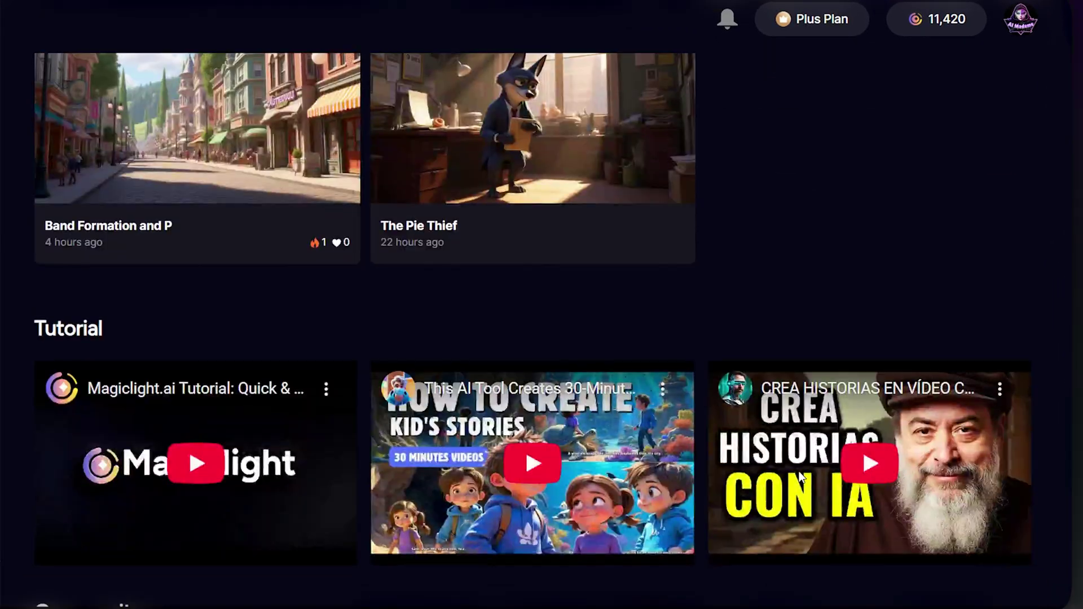
scroll(801, 476, down, 5)
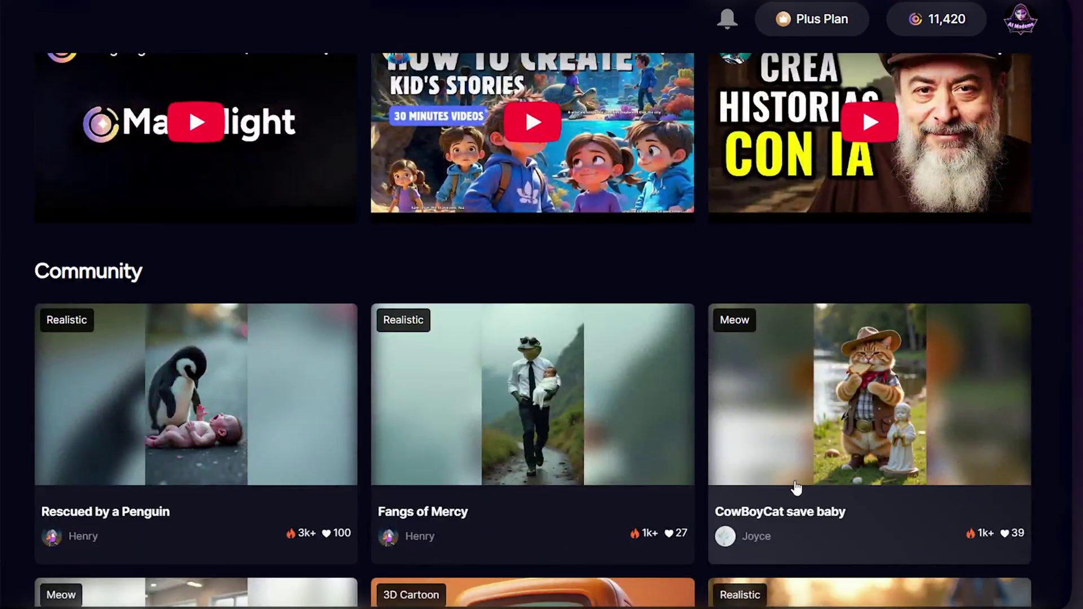
scroll(795, 488, down, 5)
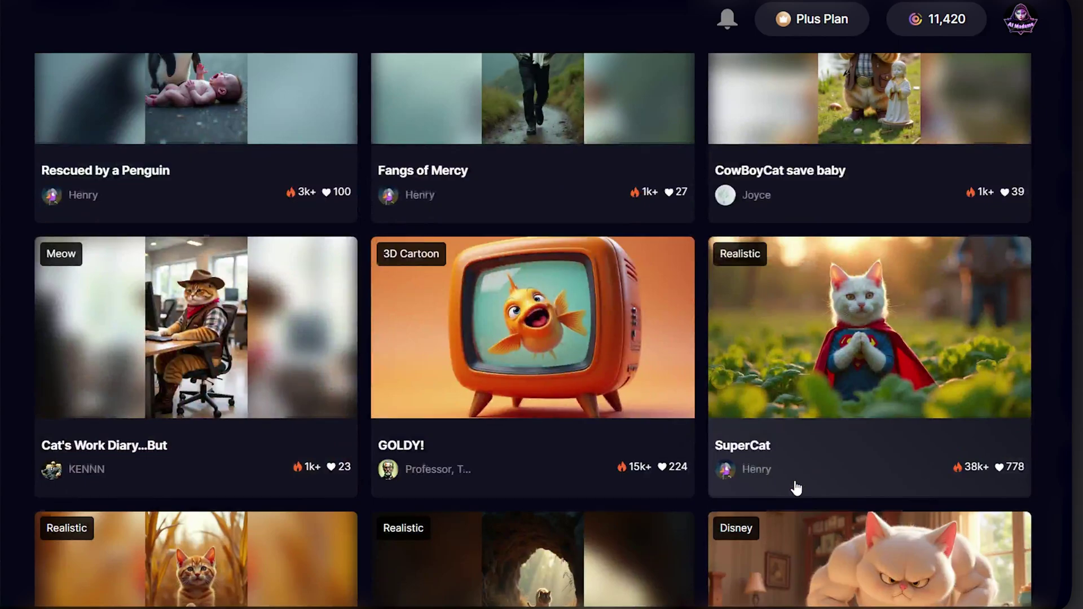
scroll(796, 487, down, 6)
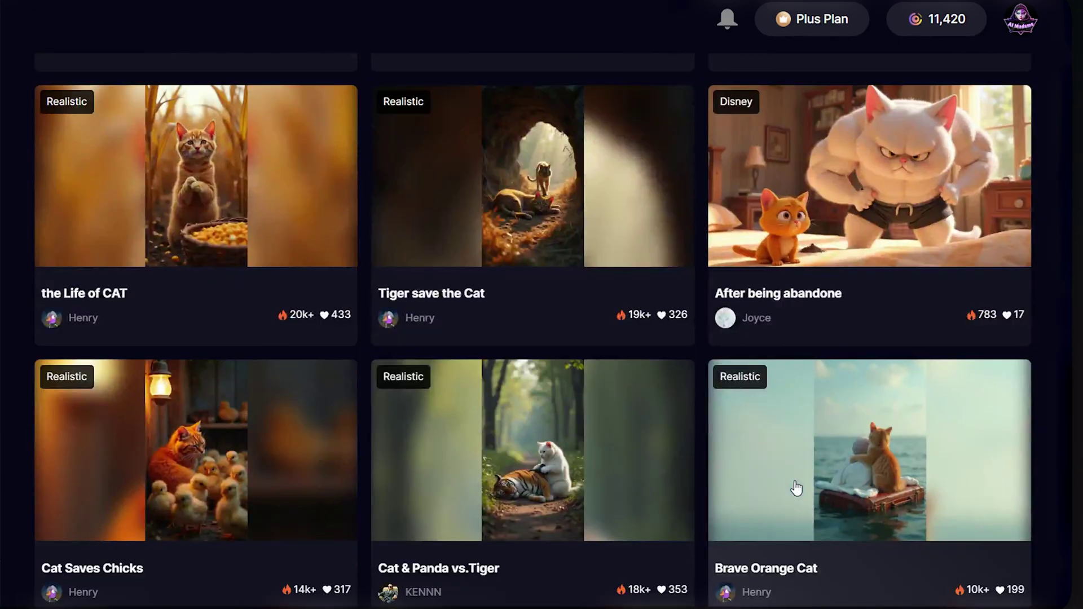
scroll(795, 488, down, 1)
scroll(796, 488, down, 5)
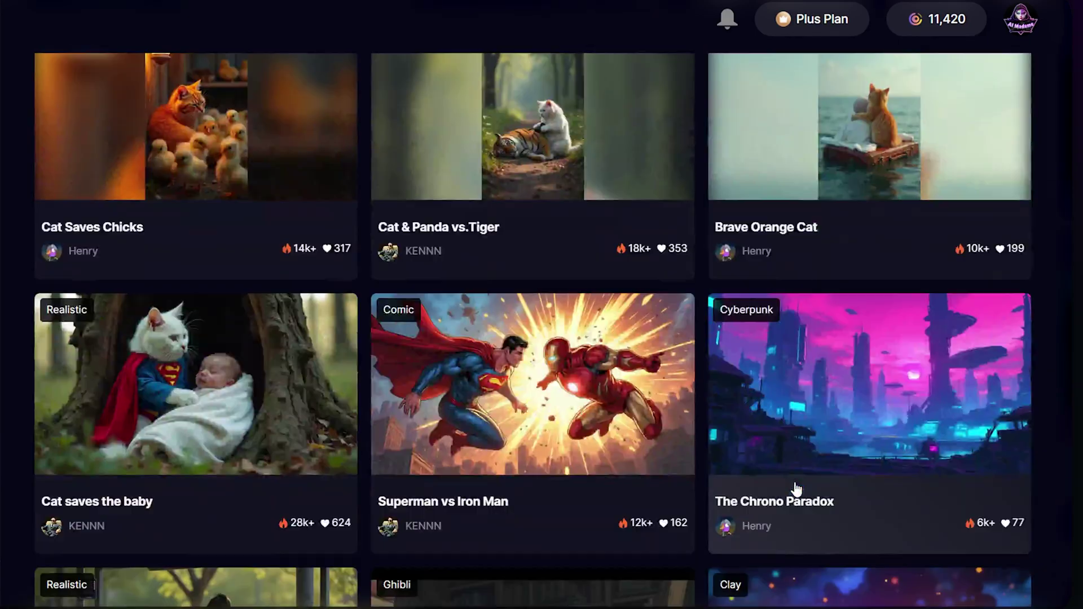
scroll(795, 488, down, 3)
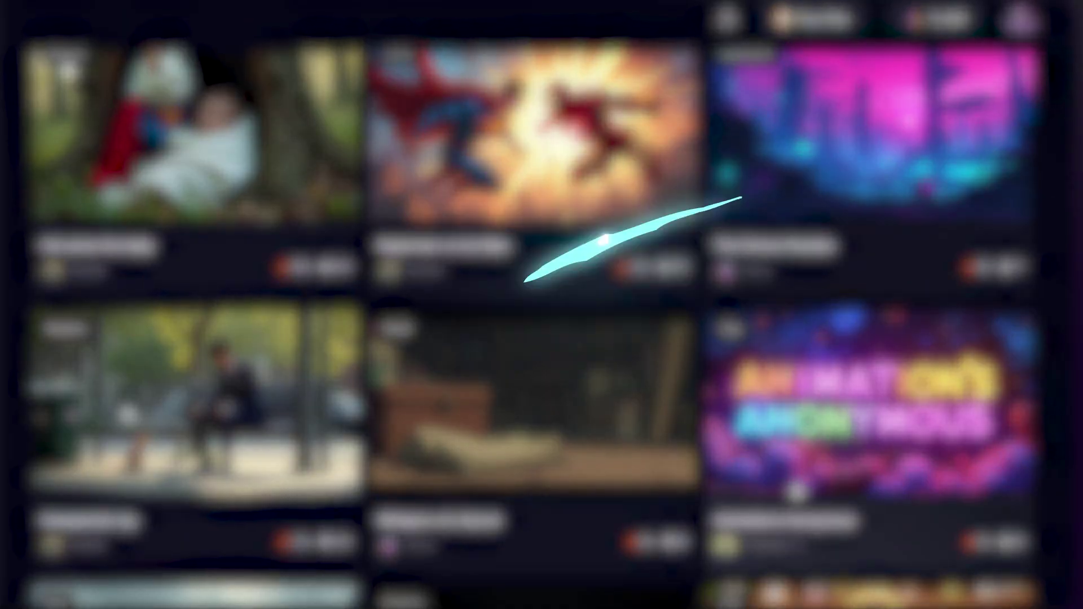
scroll(793, 483, down, 3)
scroll(542, 338, down, 4)
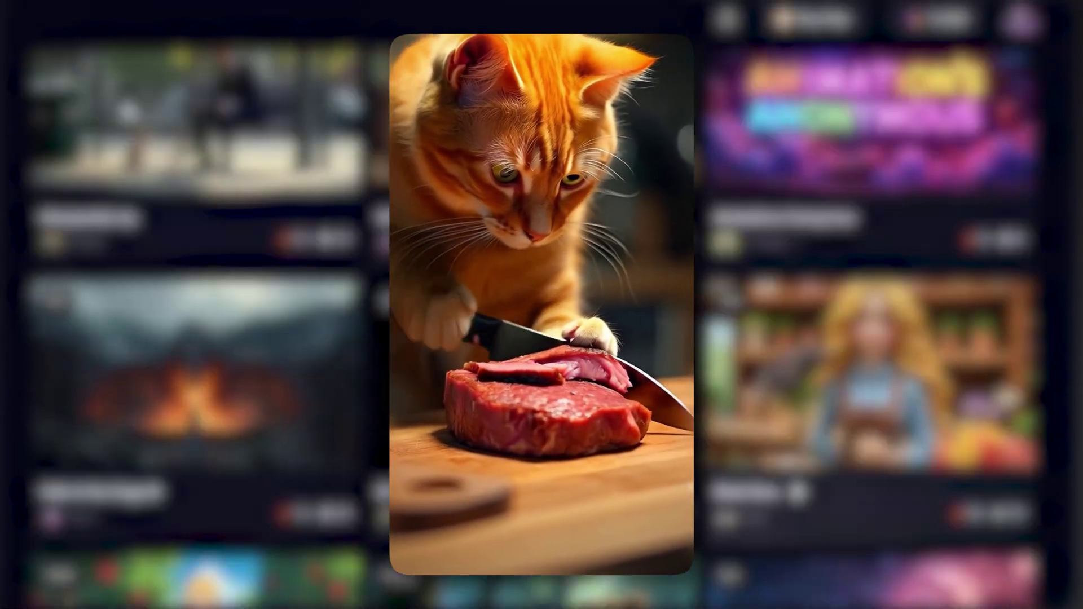
scroll(542, 339, down, 6)
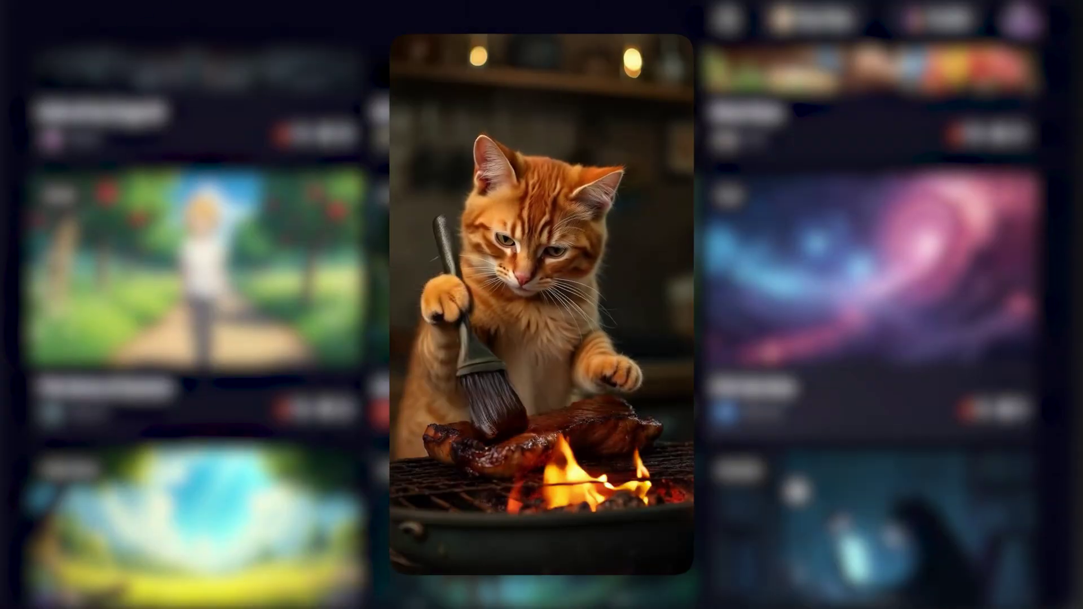
scroll(541, 338, down, 3)
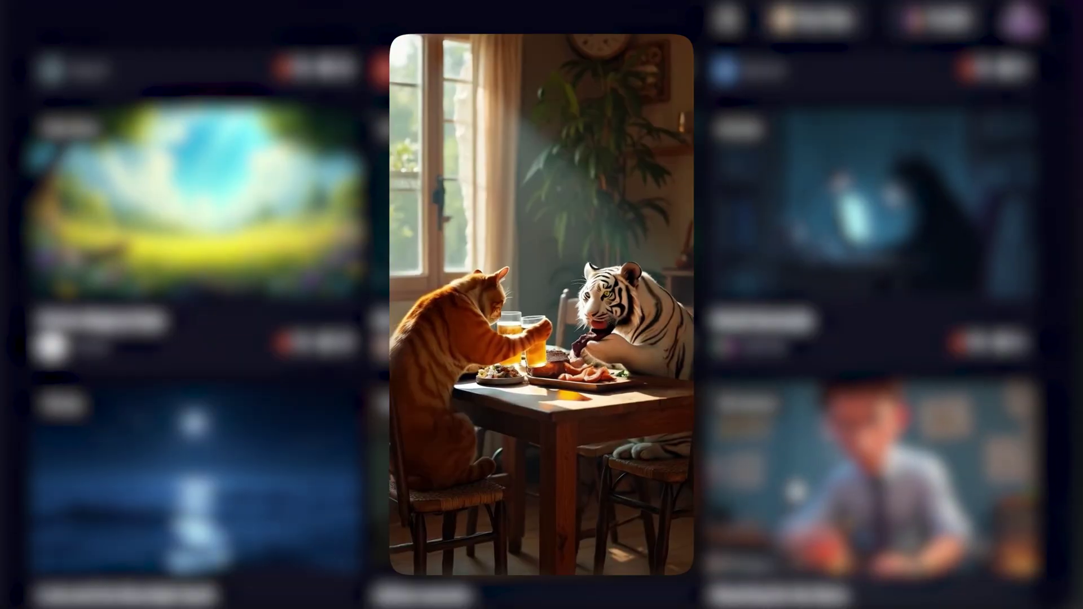
scroll(541, 338, down, 5)
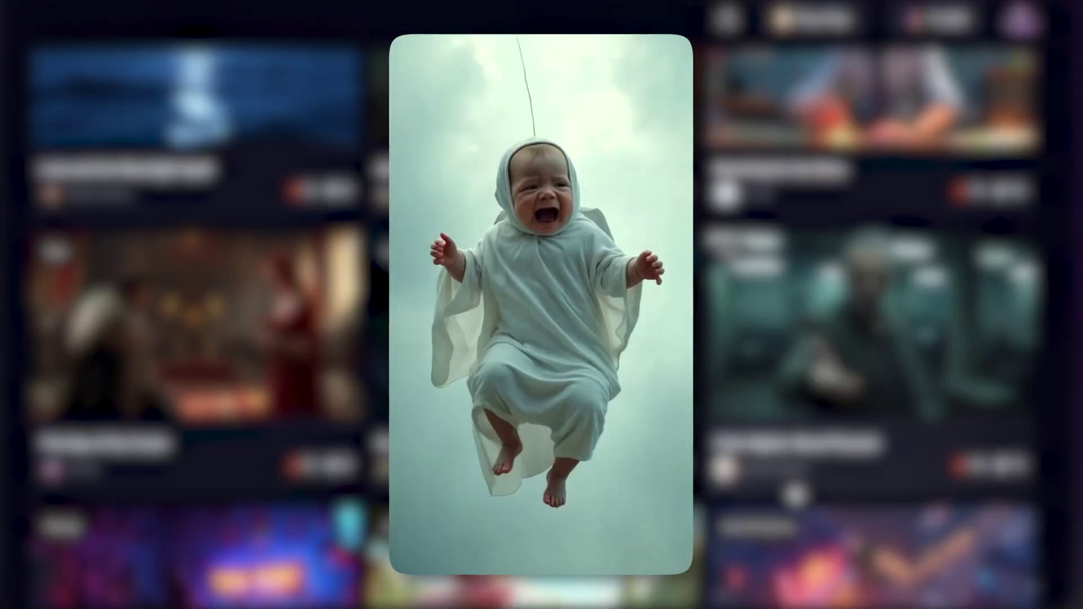
scroll(541, 338, down, 5)
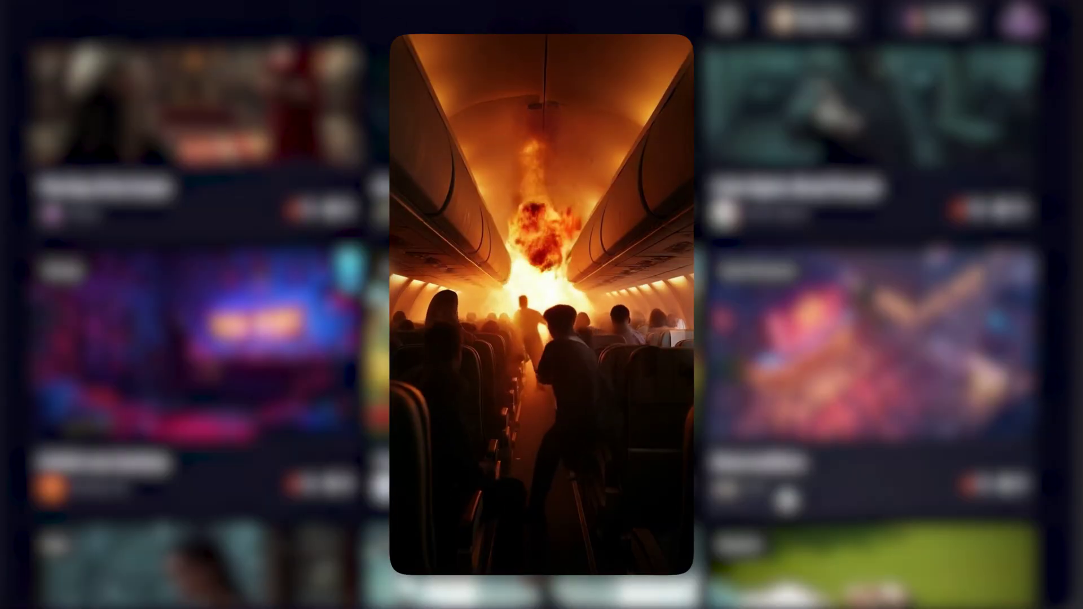
scroll(541, 338, down, 5)
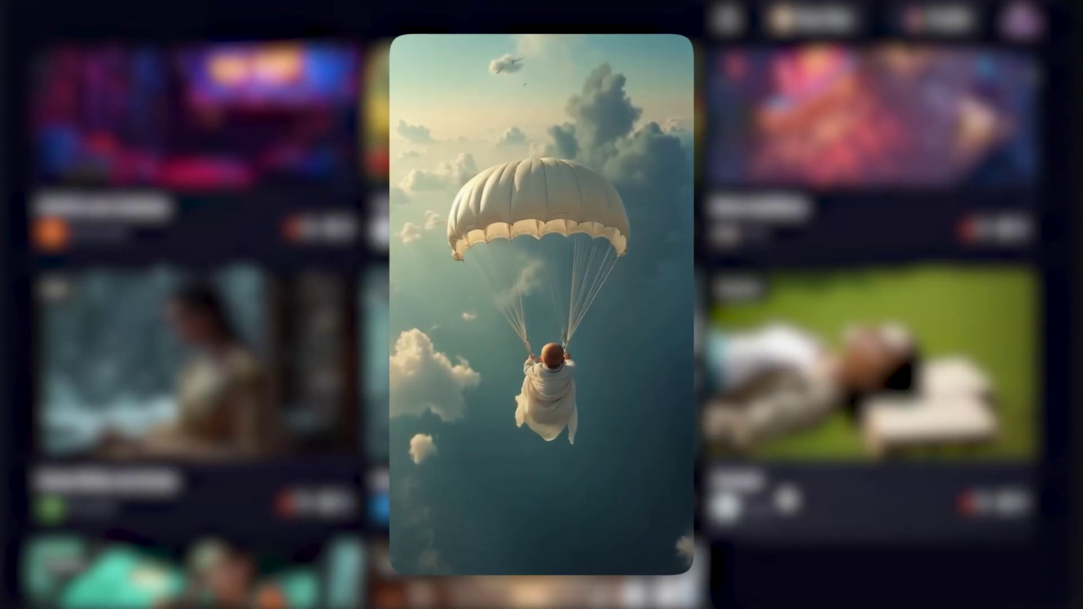
scroll(542, 338, down, 5)
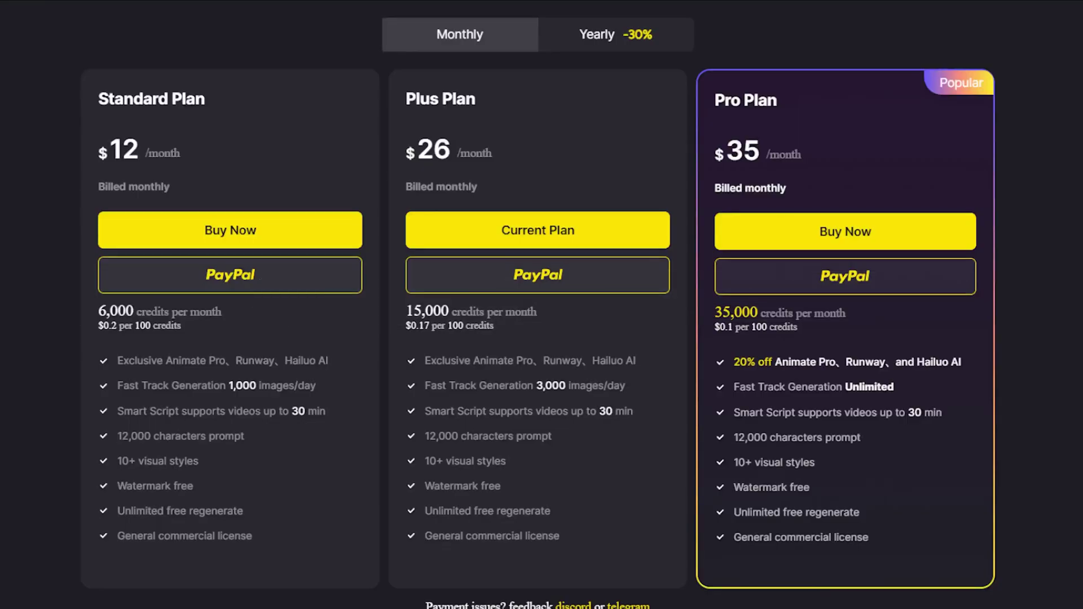
click(638, 40)
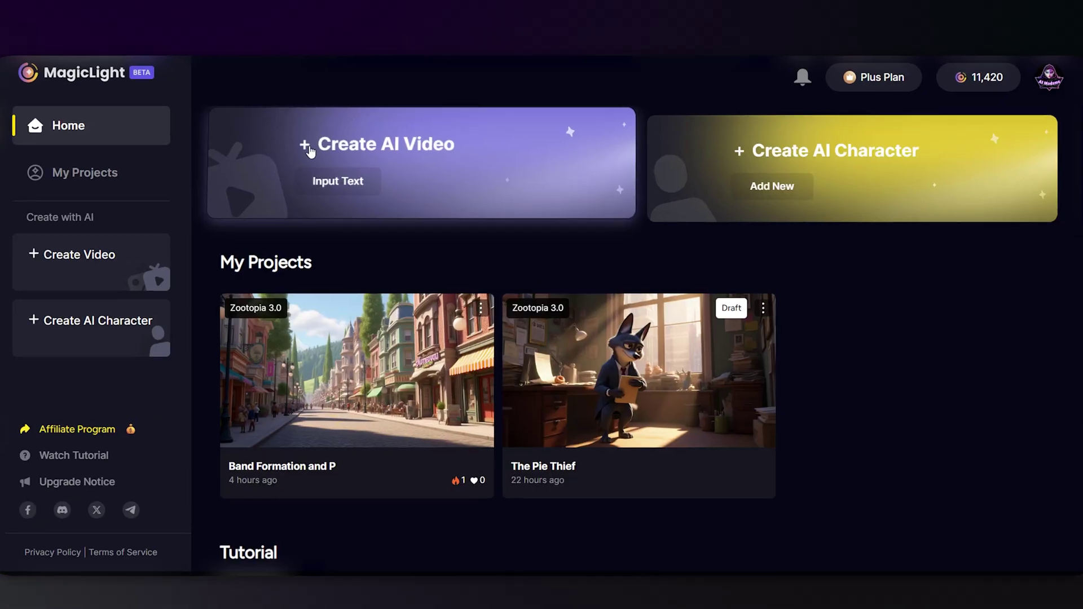
Start a new AI video and paste the 965-character Neo-Kyoto ghost signal story into Smart Script
click(309, 147)
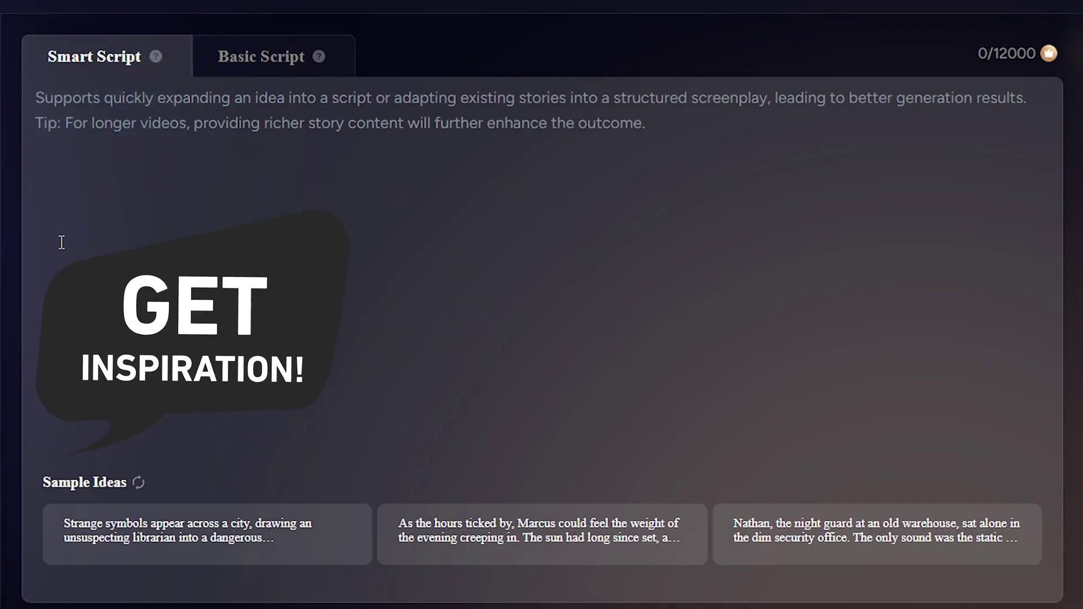
click(137, 488)
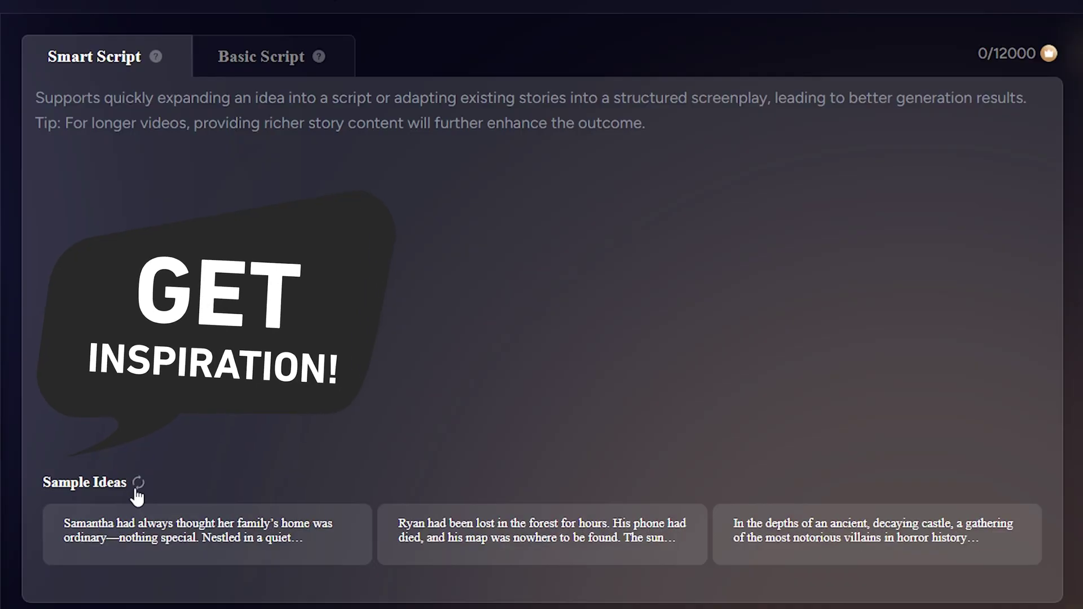
click(138, 488)
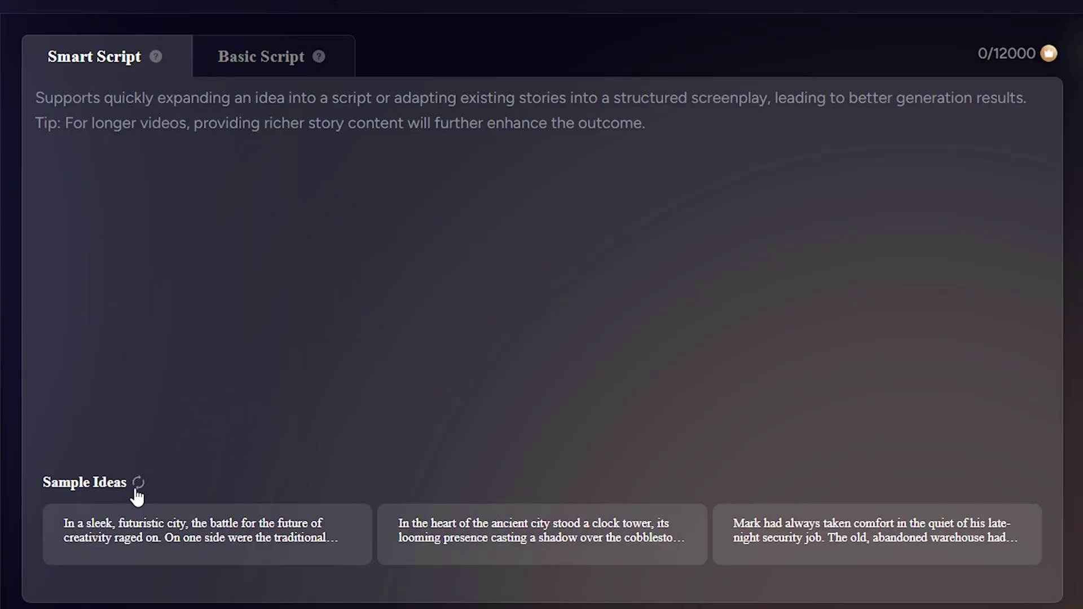
click(138, 489)
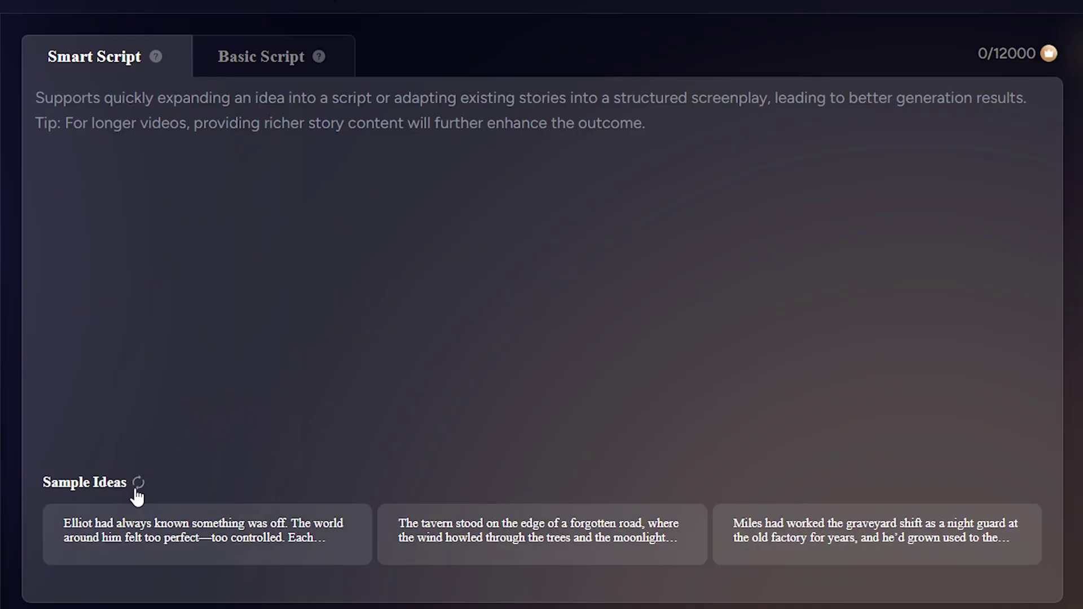
click(53, 105)
key(ctrl+v)
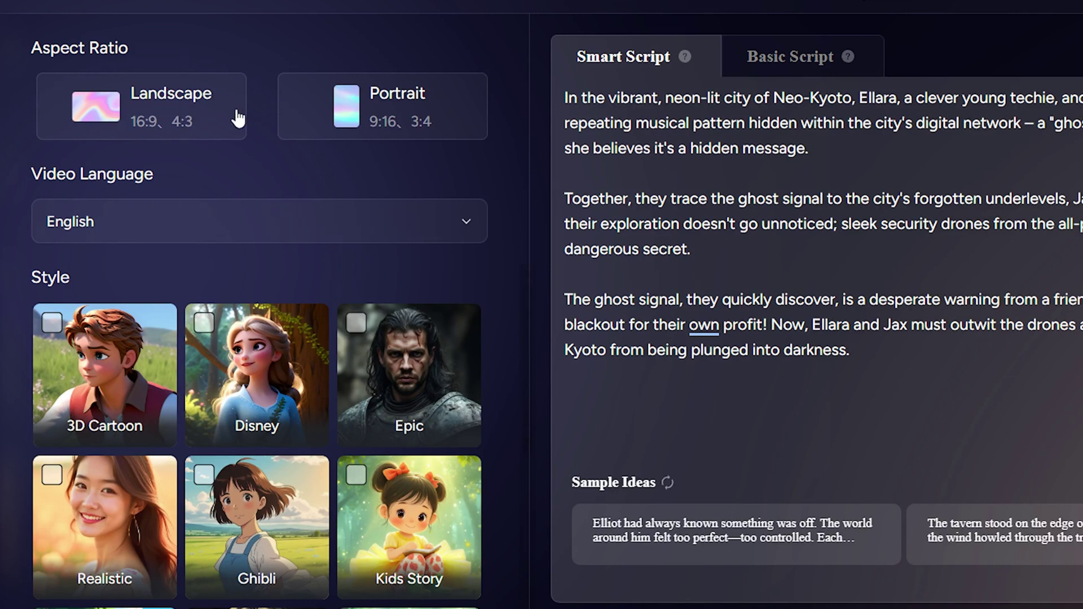
Make the video landscape and keep English as the video language
click(134, 127)
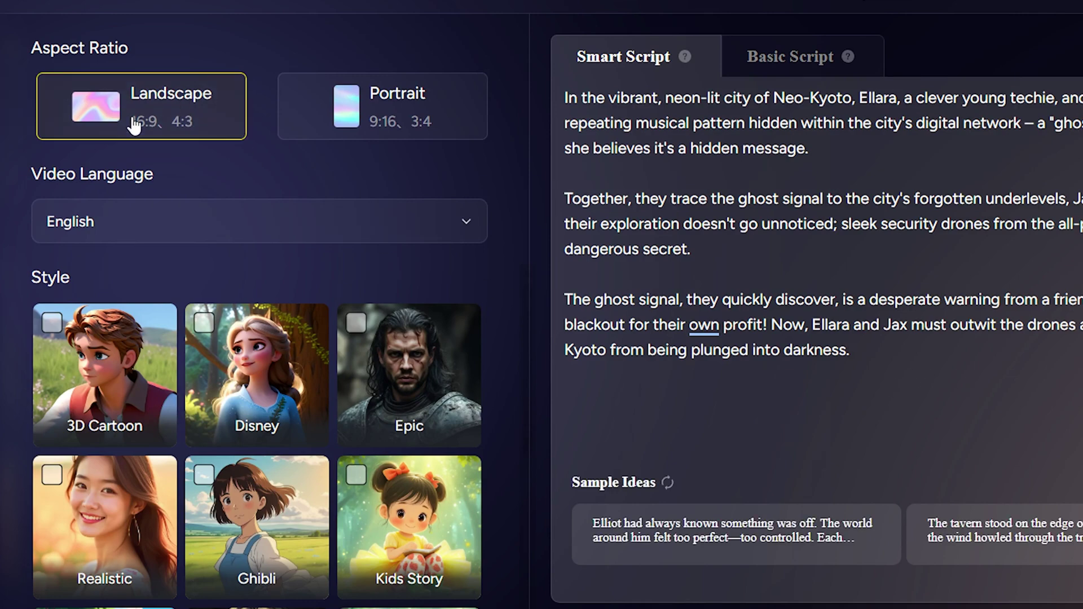
click(466, 224)
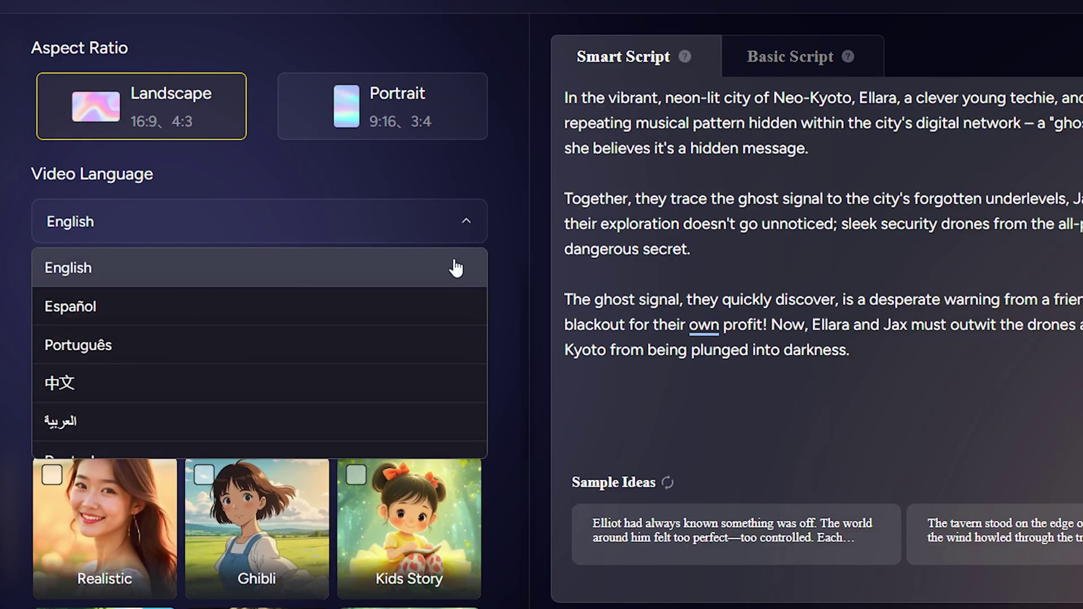
scroll(443, 375, down, 2)
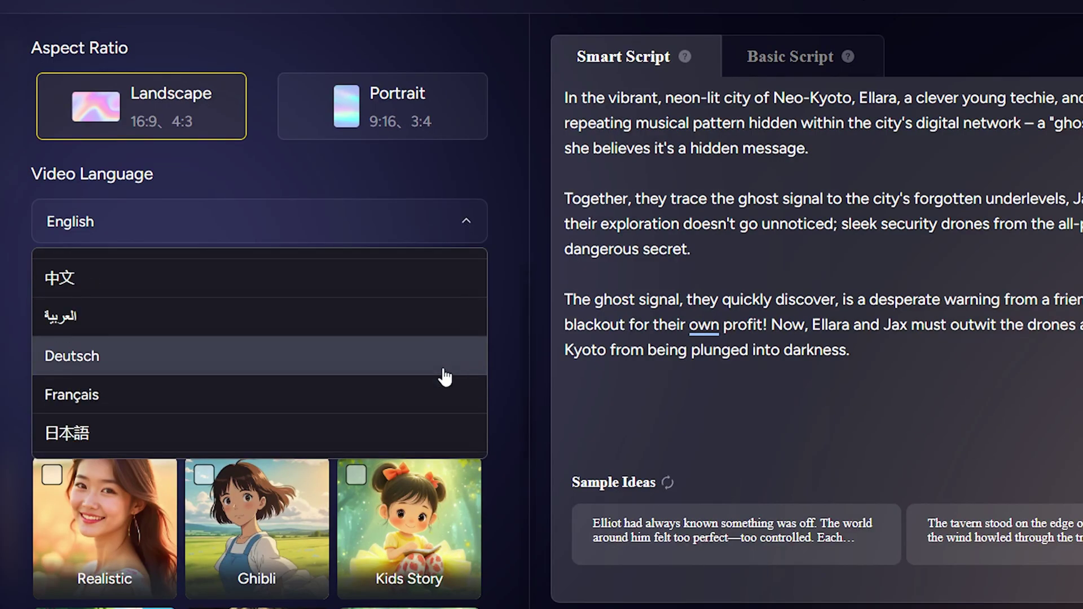
scroll(444, 376, down, 2)
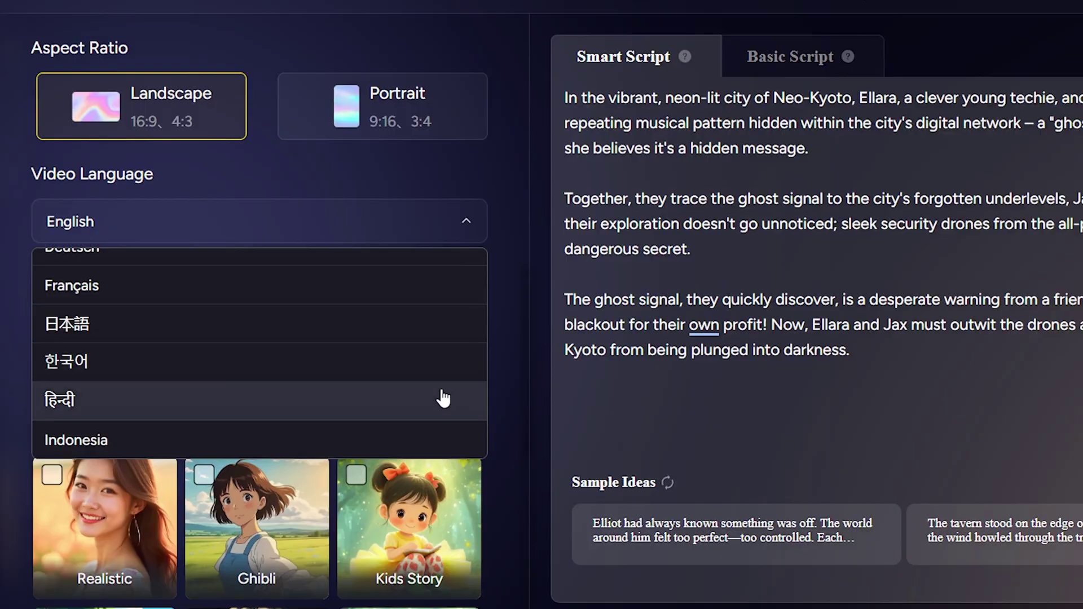
scroll(443, 389, up, 3)
click(438, 268)
scroll(430, 240, down, 2)
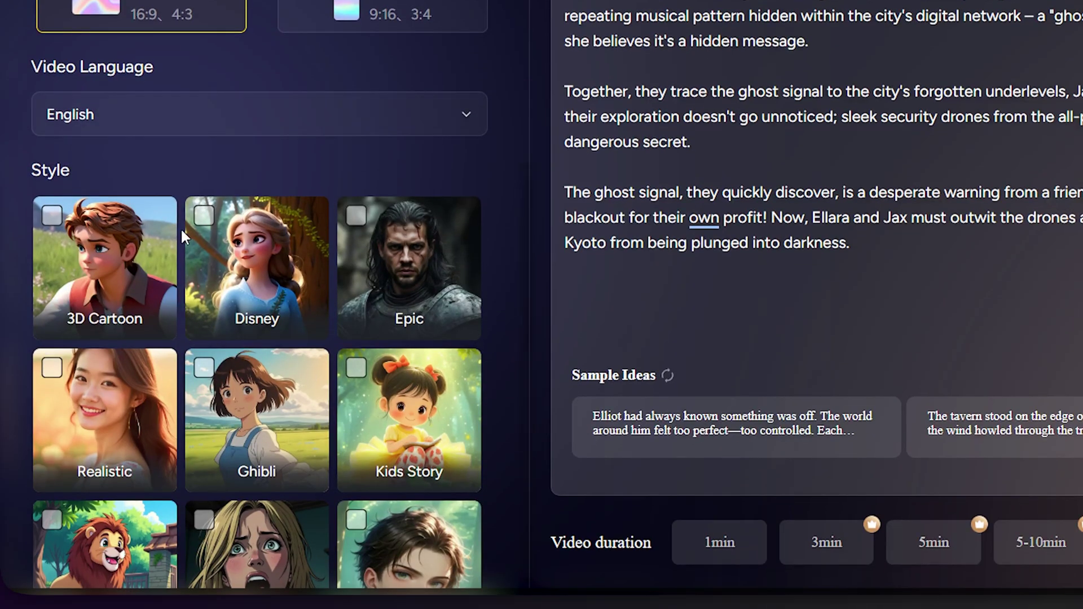
scroll(454, 299, down, 2)
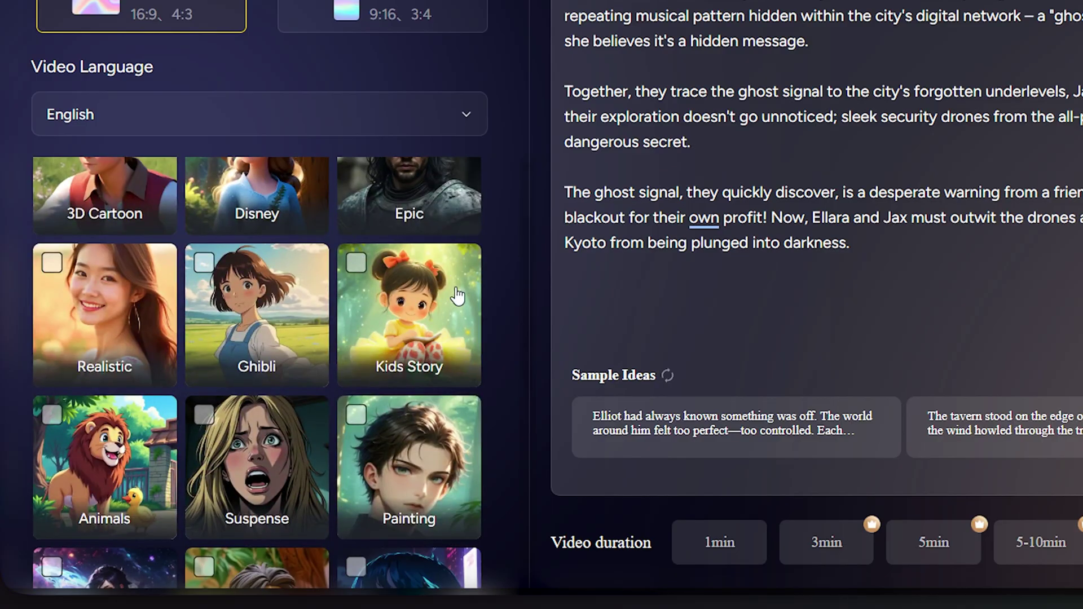
scroll(457, 294, down, 6)
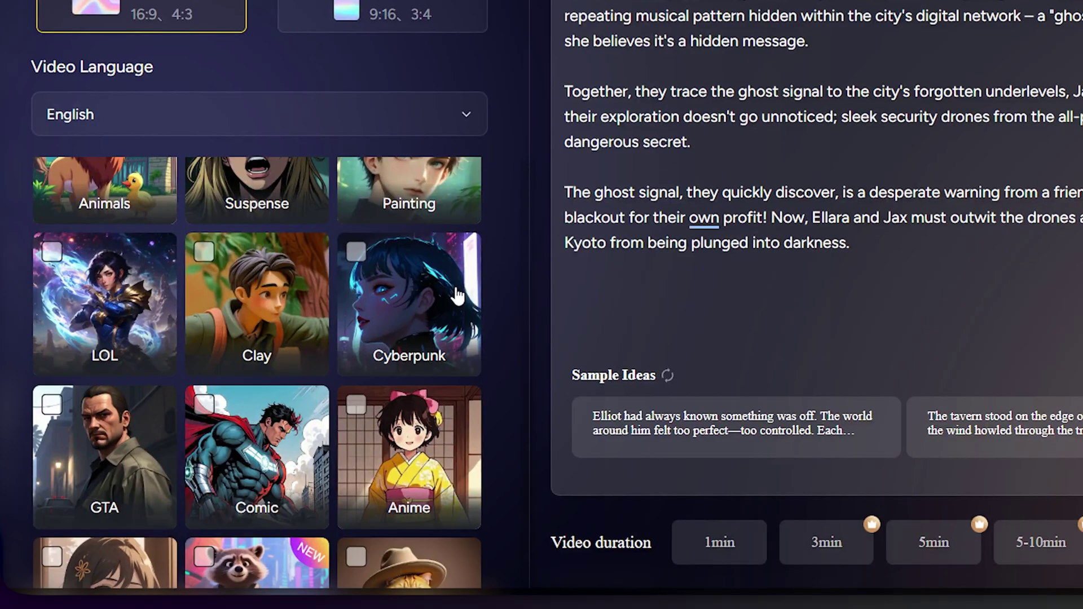
scroll(457, 295, down, 3)
scroll(457, 294, up, 10)
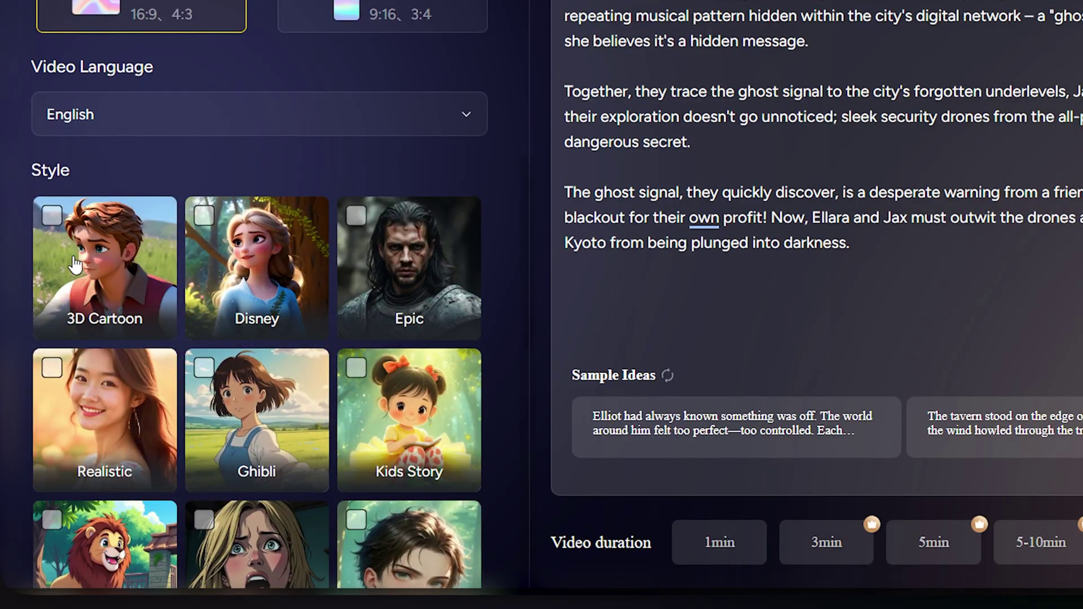
Choose the 3D Cartoon style and 1-minute length, then generate the 20-shot script
click(51, 224)
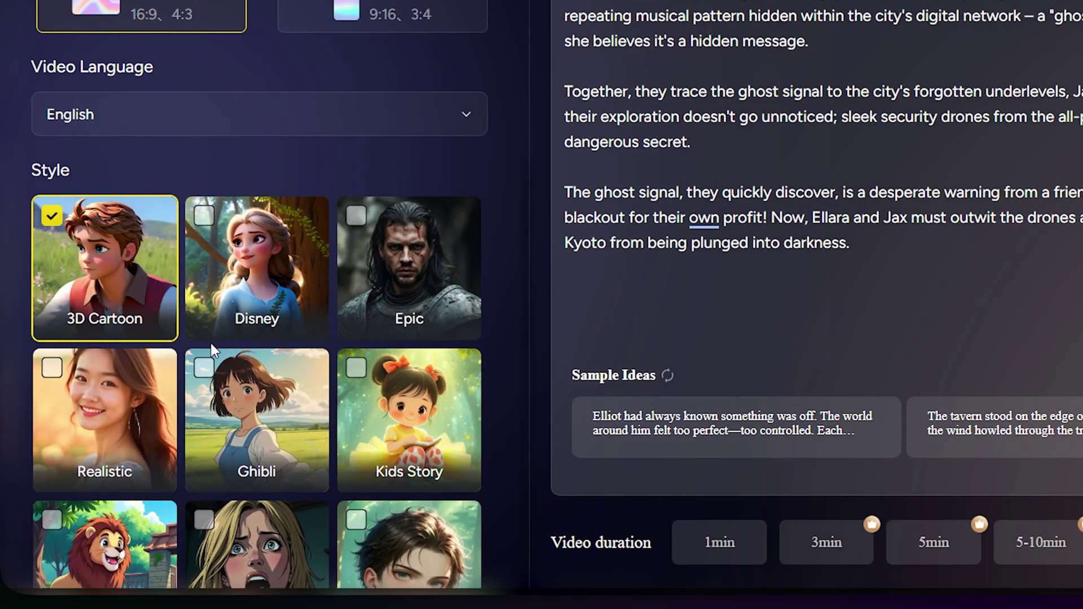
click(206, 230)
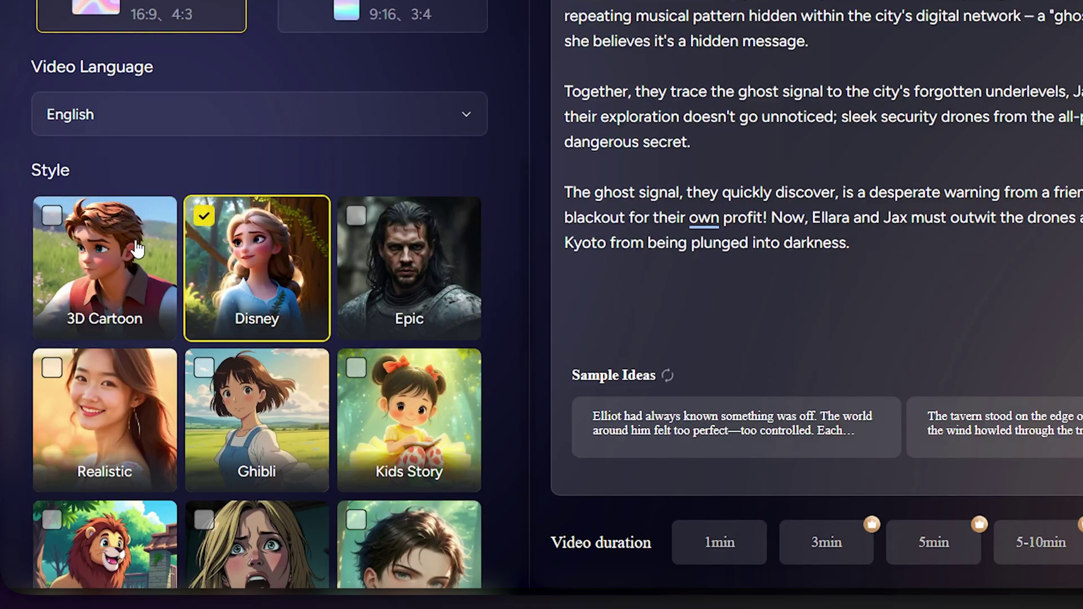
click(51, 224)
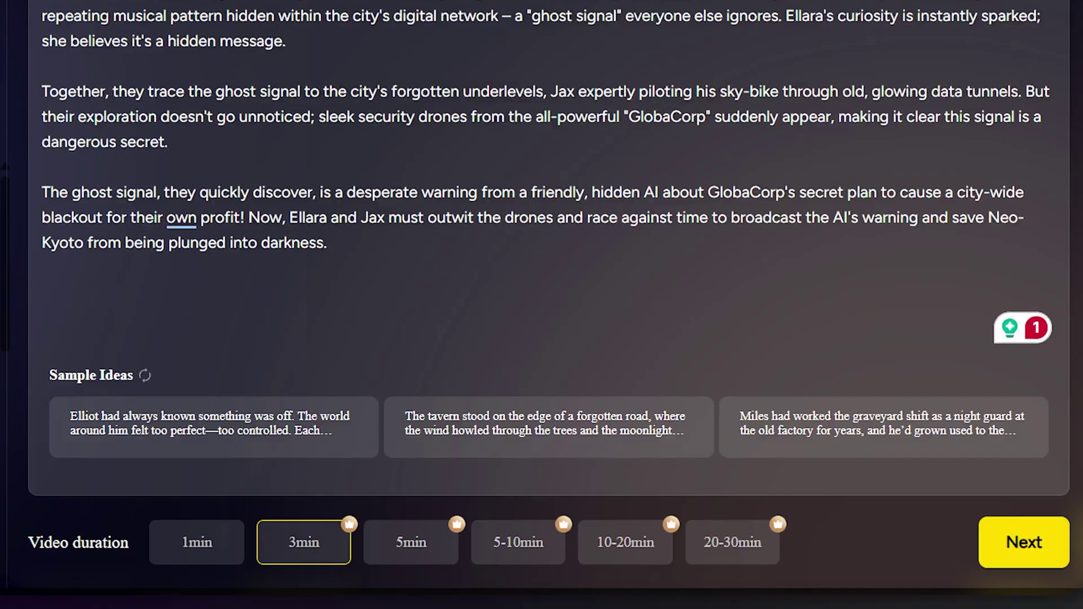
click(416, 545)
click(526, 548)
click(627, 549)
click(205, 547)
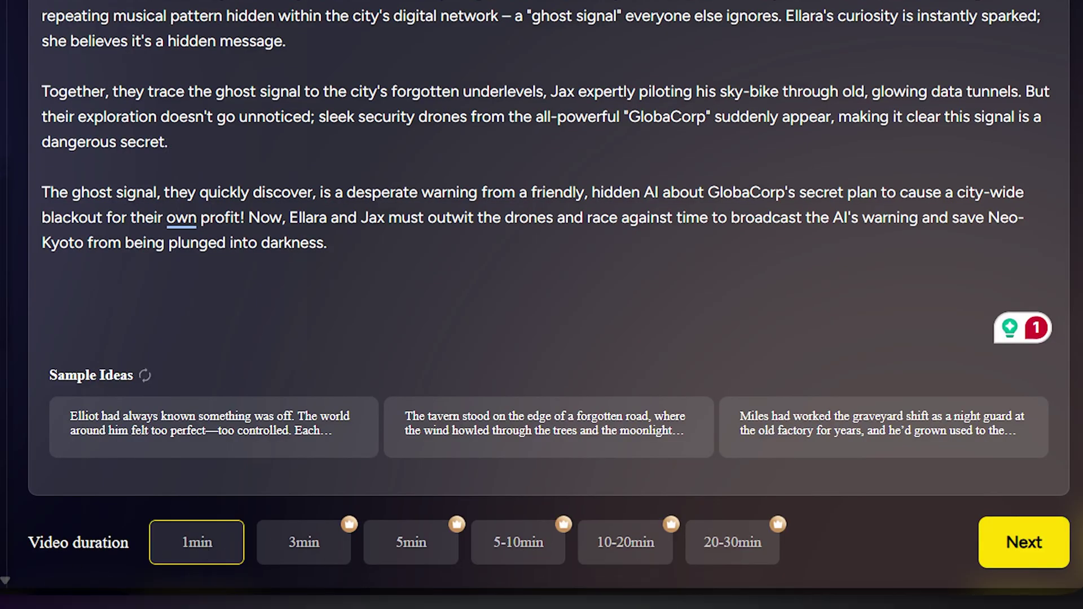
click(1018, 546)
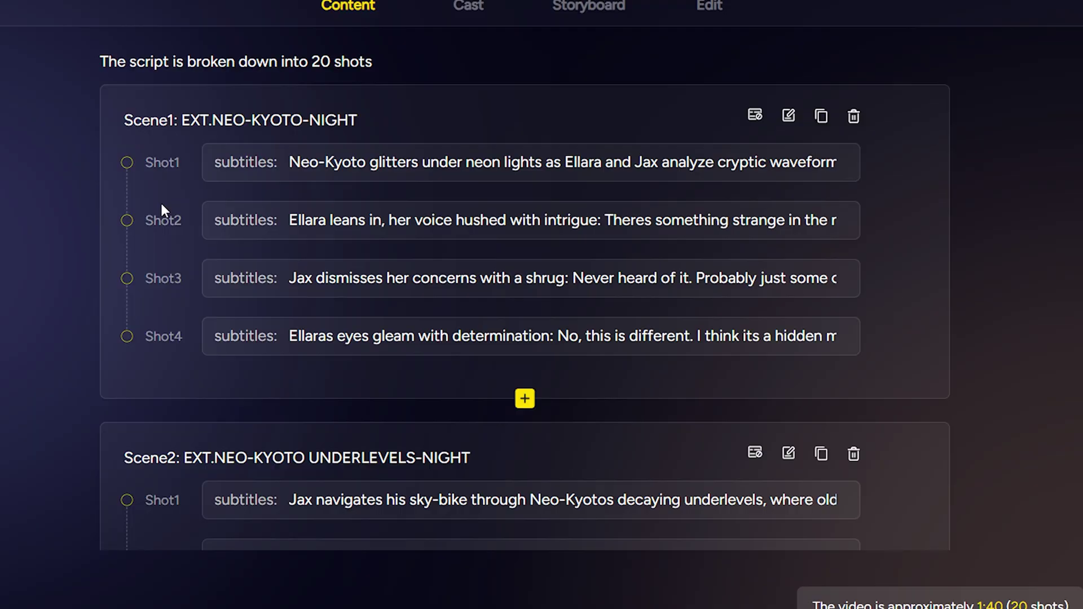
Scroll through the 20-shot scene breakdown and continue to the Cast step
scroll(379, 341, down, 7)
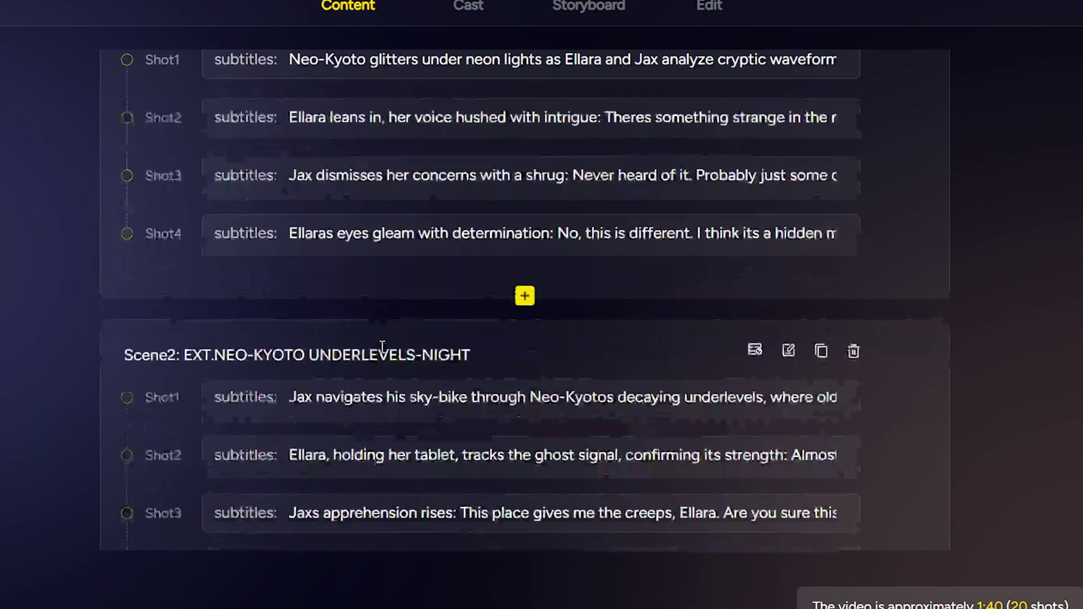
scroll(381, 348, down, 10)
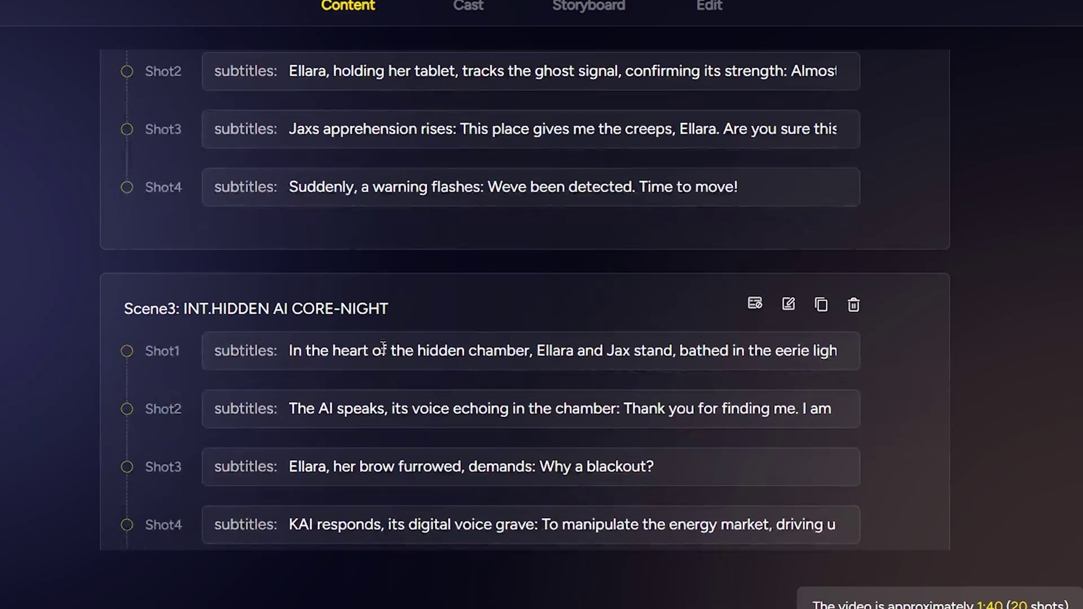
scroll(381, 354, down, 4)
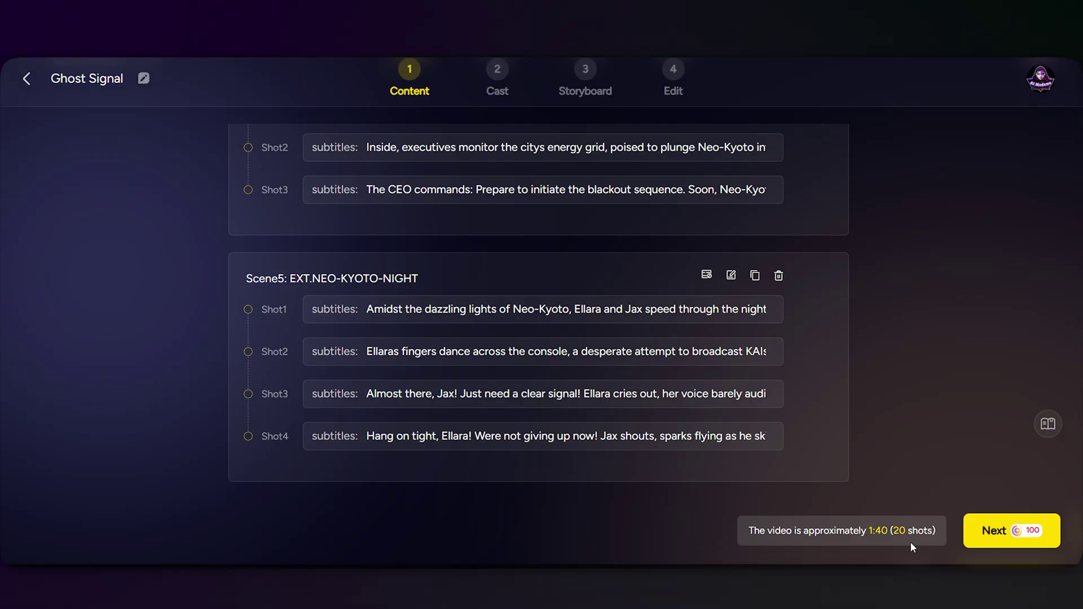
click(1002, 537)
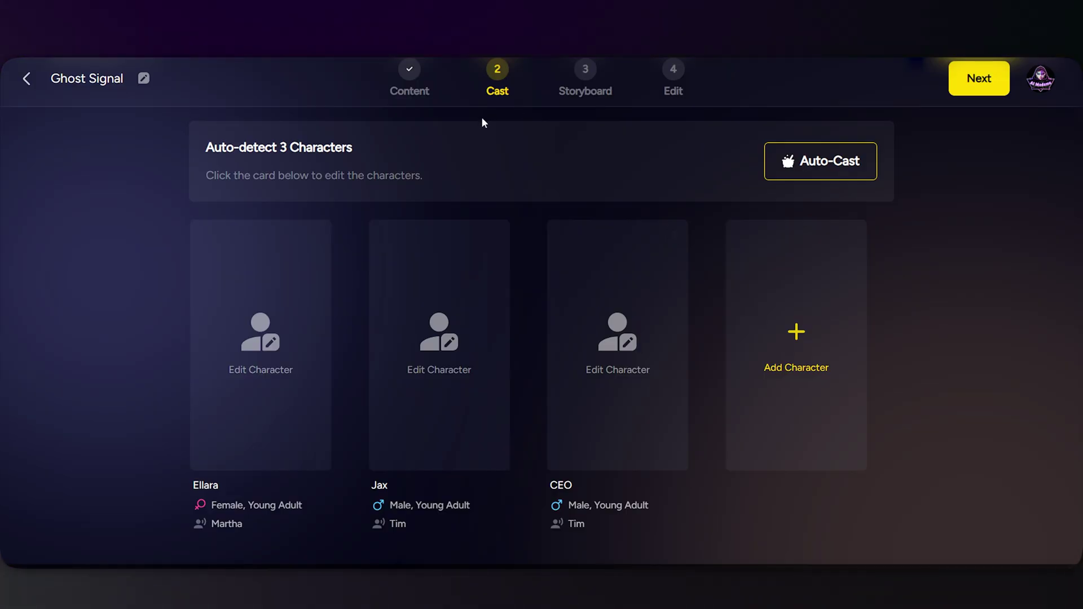
Auto-cast portraits for Ellara, Jax and the CEO, then bring up Jax's Character Library
click(824, 176)
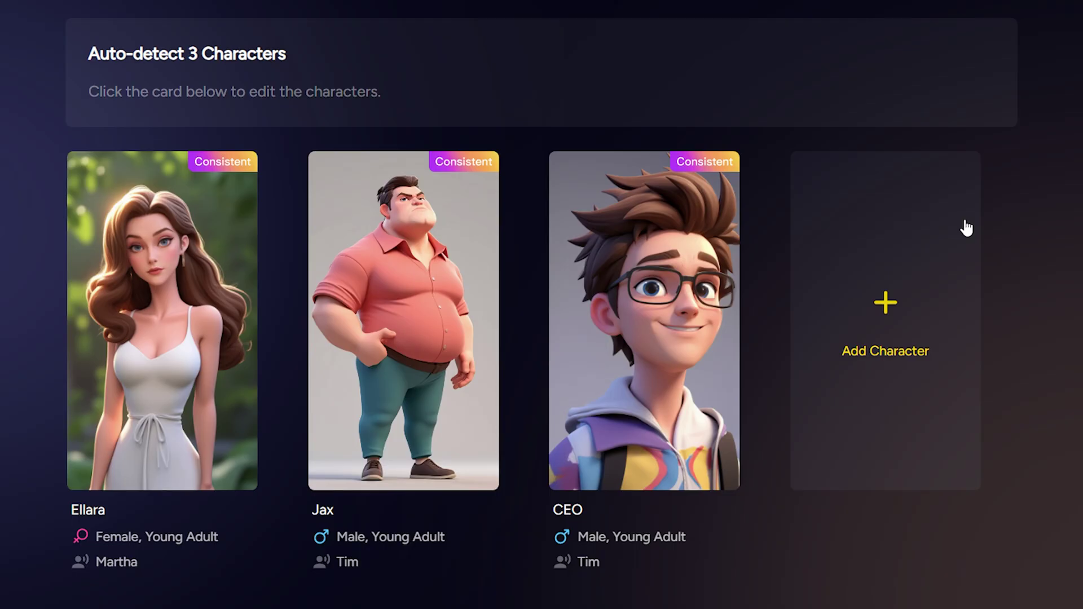
click(446, 334)
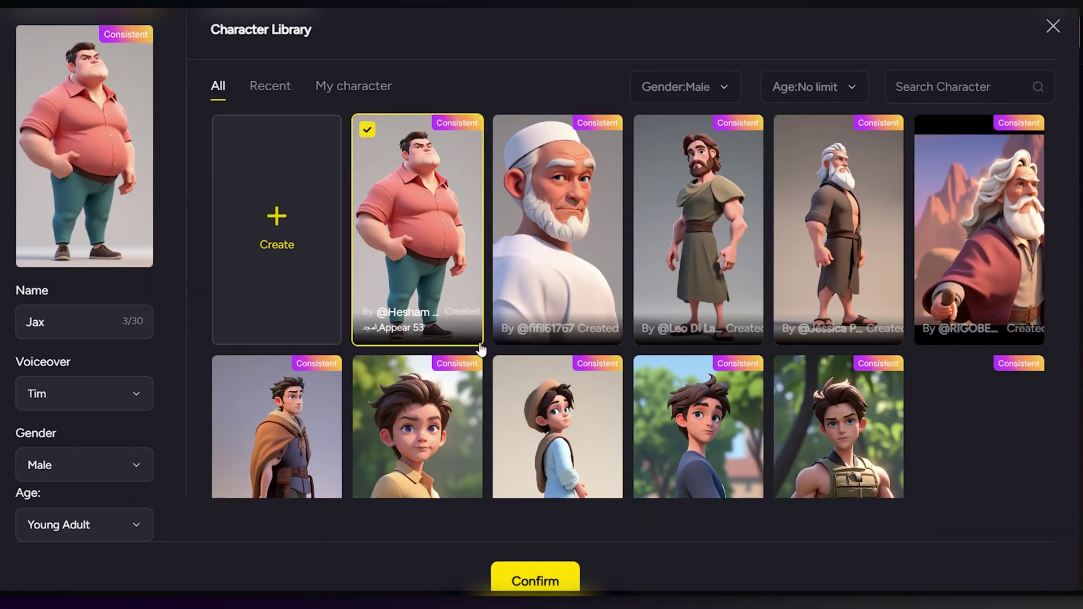
Give Jax the spiky-haired young man in the lavender shirt from the Character Library
scroll(630, 341, down, 5)
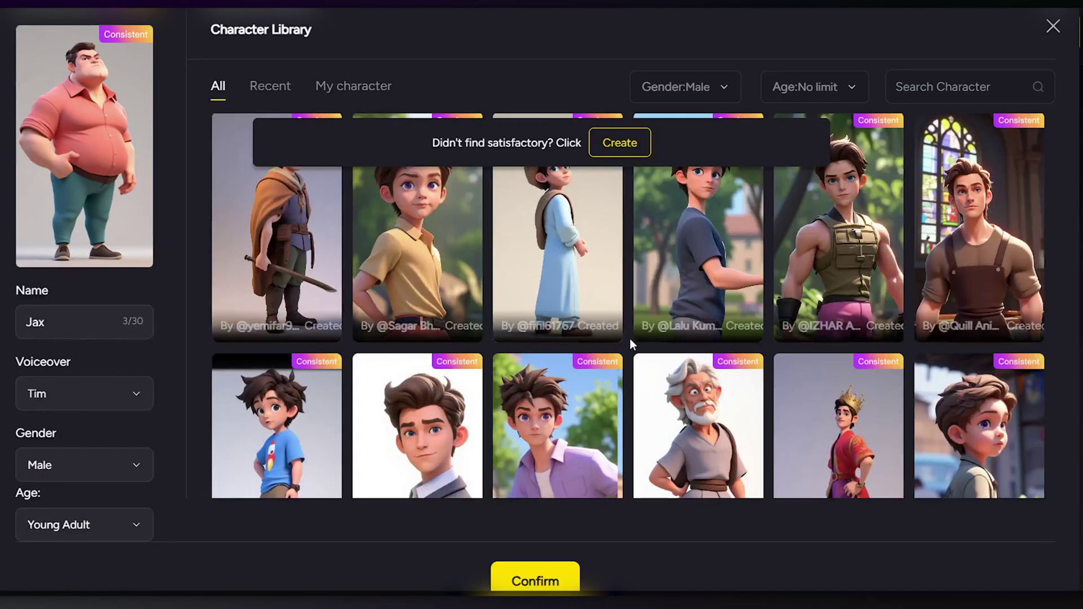
scroll(630, 338, up, 2)
scroll(629, 338, down, 3)
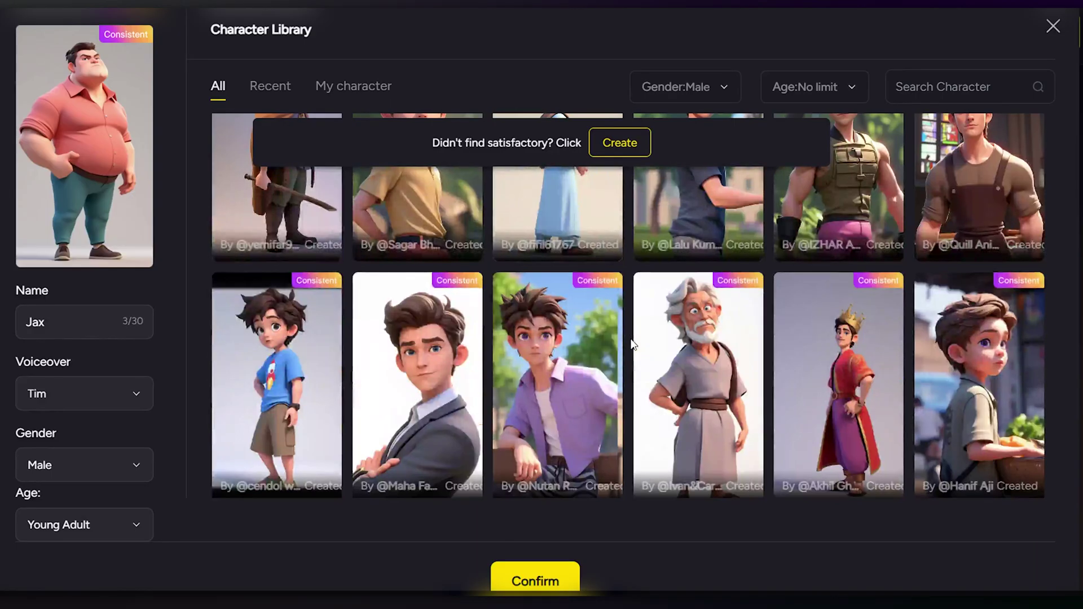
scroll(631, 338, down, 3)
scroll(631, 338, up, 2)
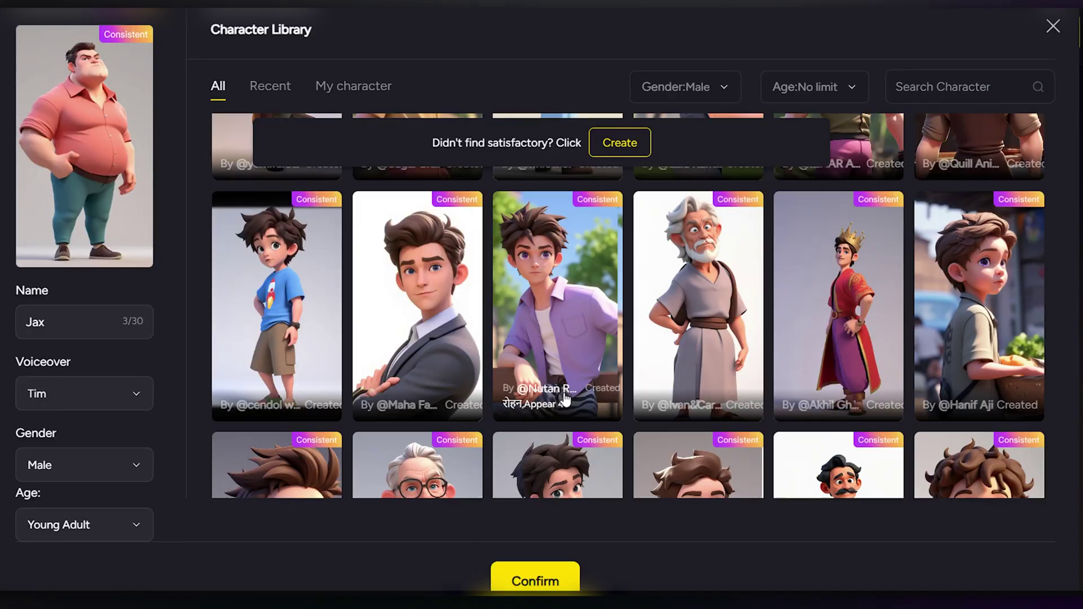
click(563, 323)
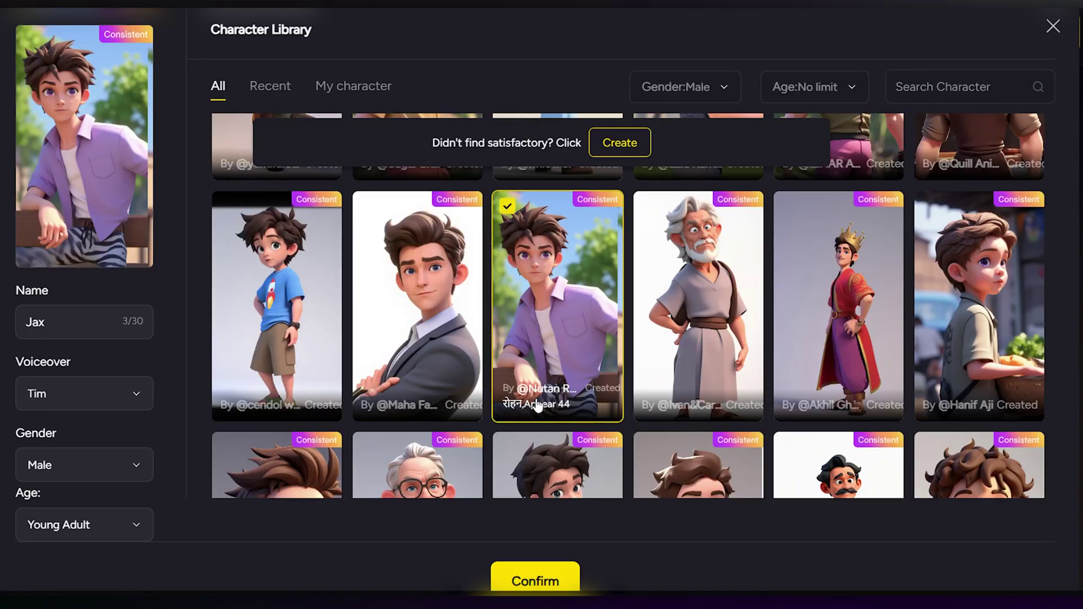
click(527, 582)
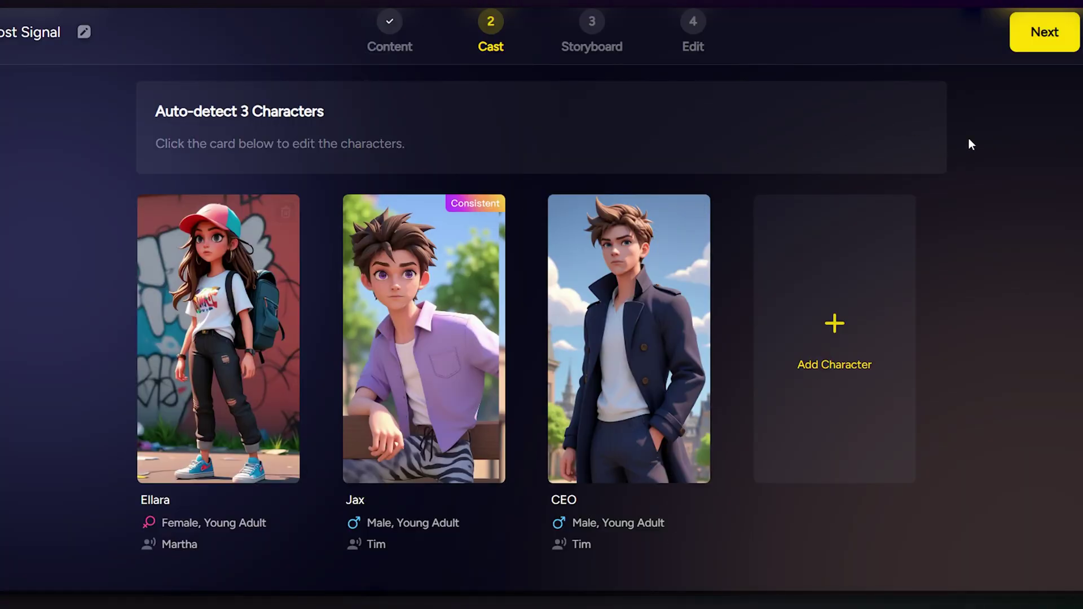
Generate the 20 storyboard images and review storyboards 02 through 07
click(1052, 49)
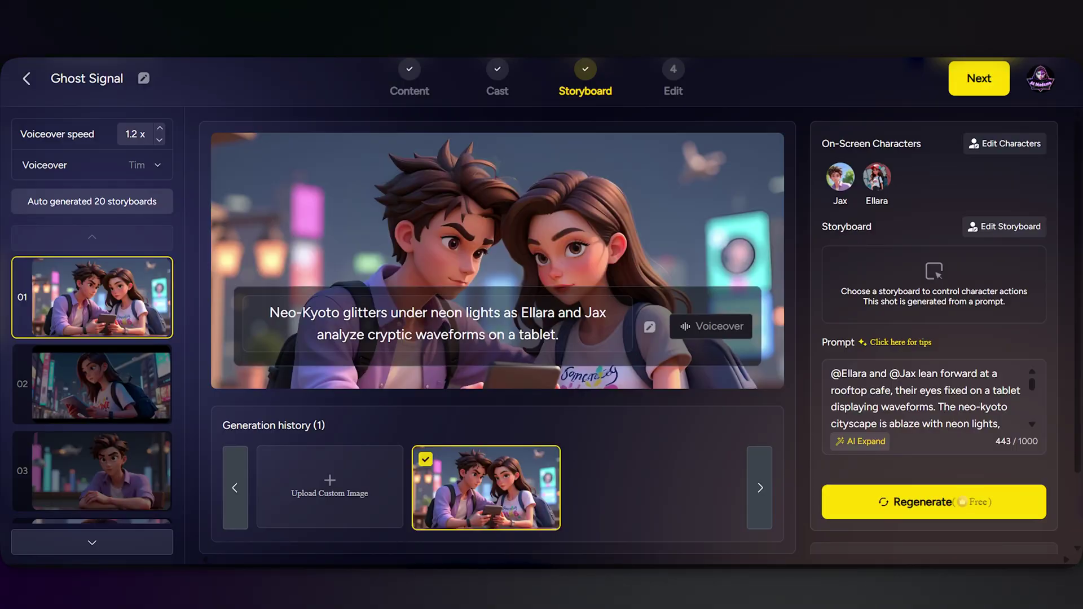
click(100, 388)
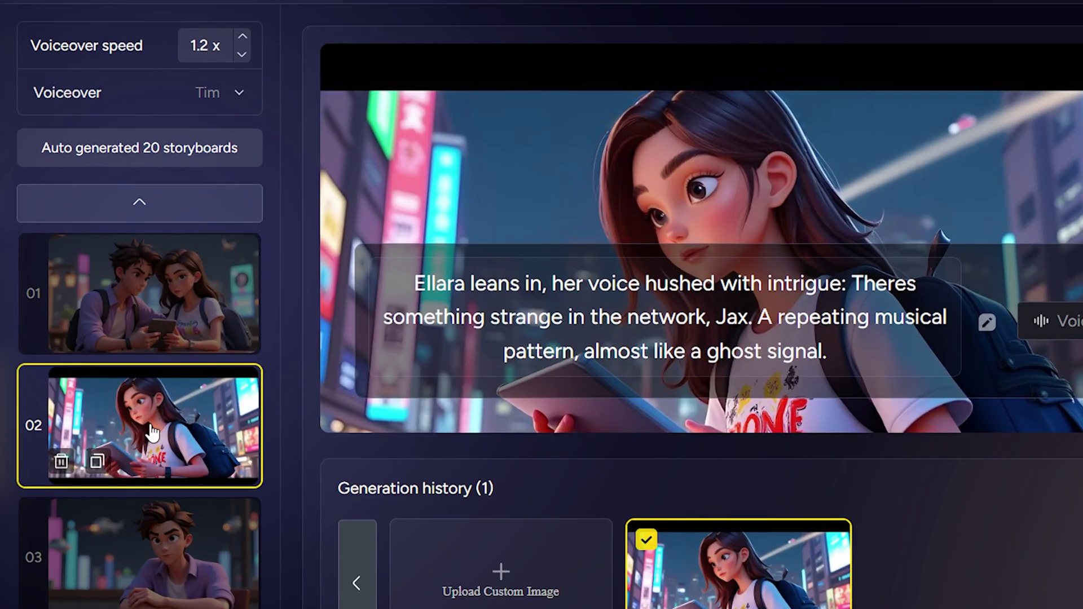
click(150, 530)
scroll(150, 536, down, 5)
click(179, 420)
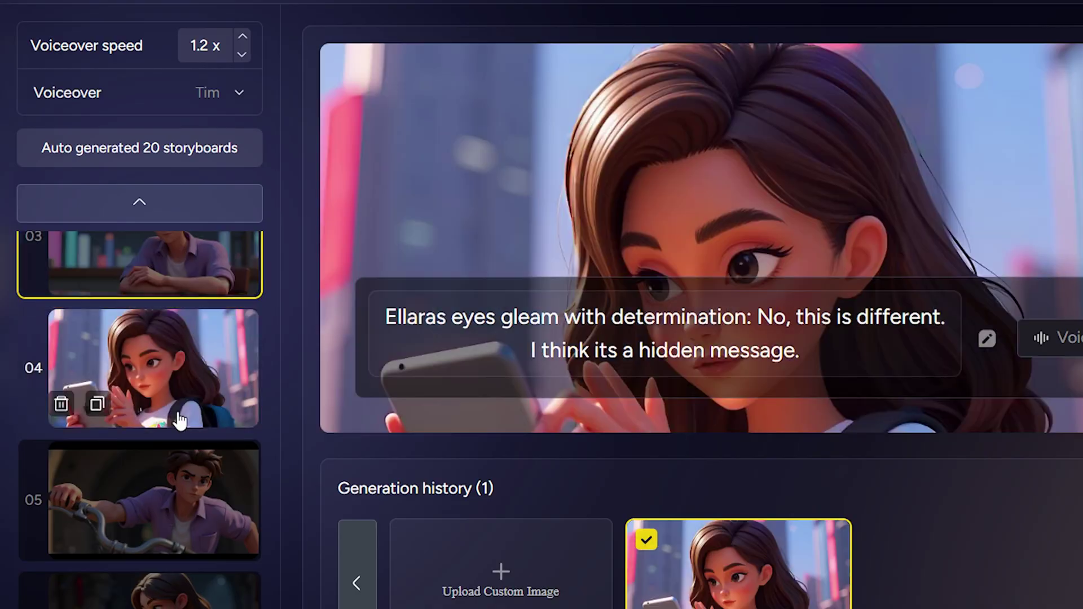
click(174, 505)
scroll(174, 505, down, 3)
click(158, 474)
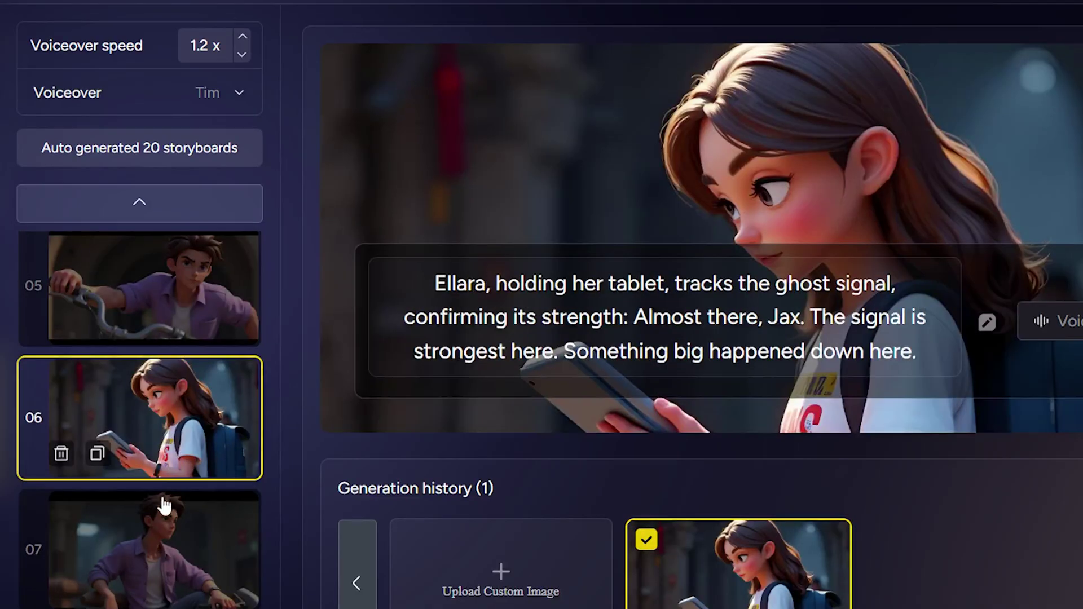
click(167, 517)
Review storyboards 09 through 15, including the chamber and GlobaCorp tower shots
scroll(167, 517, down, 2)
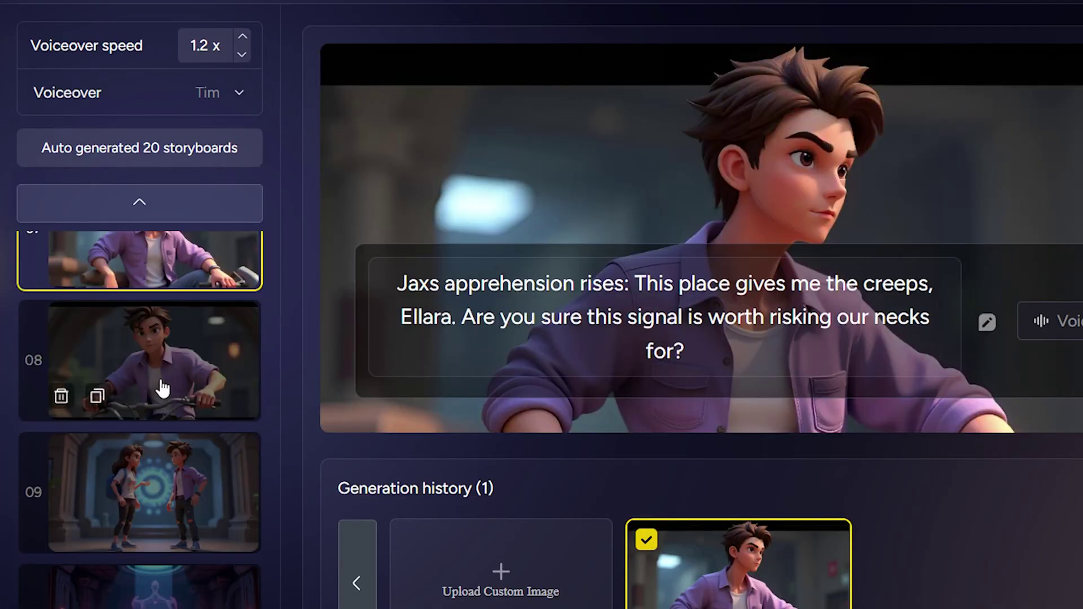
click(163, 493)
scroll(162, 530, down, 2)
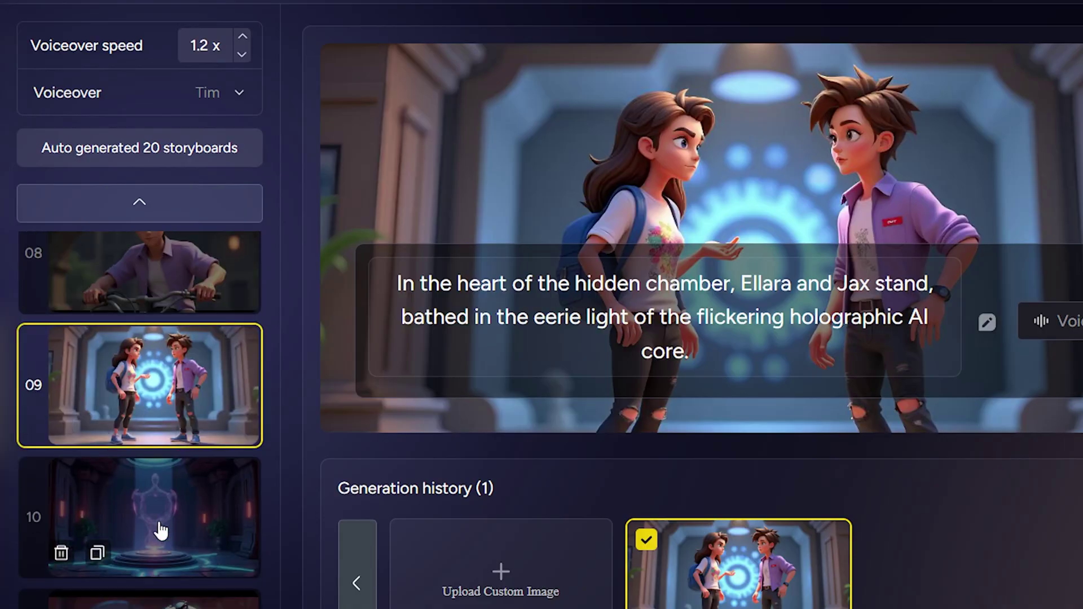
scroll(97, 546, down, 2)
click(158, 449)
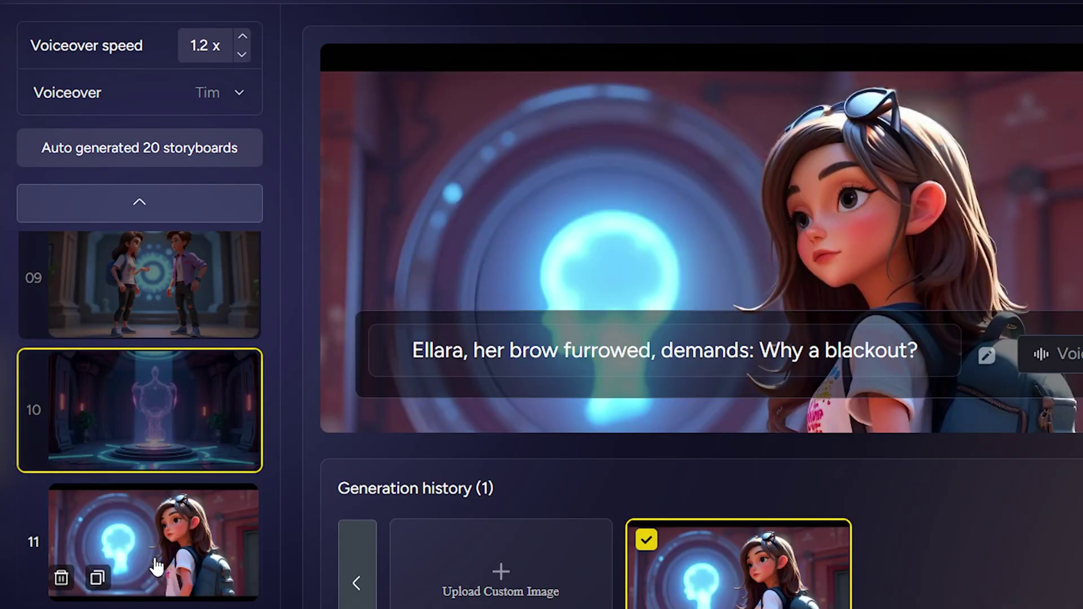
scroll(148, 501, down, 2)
click(148, 501)
click(140, 581)
scroll(135, 508, down, 5)
click(135, 446)
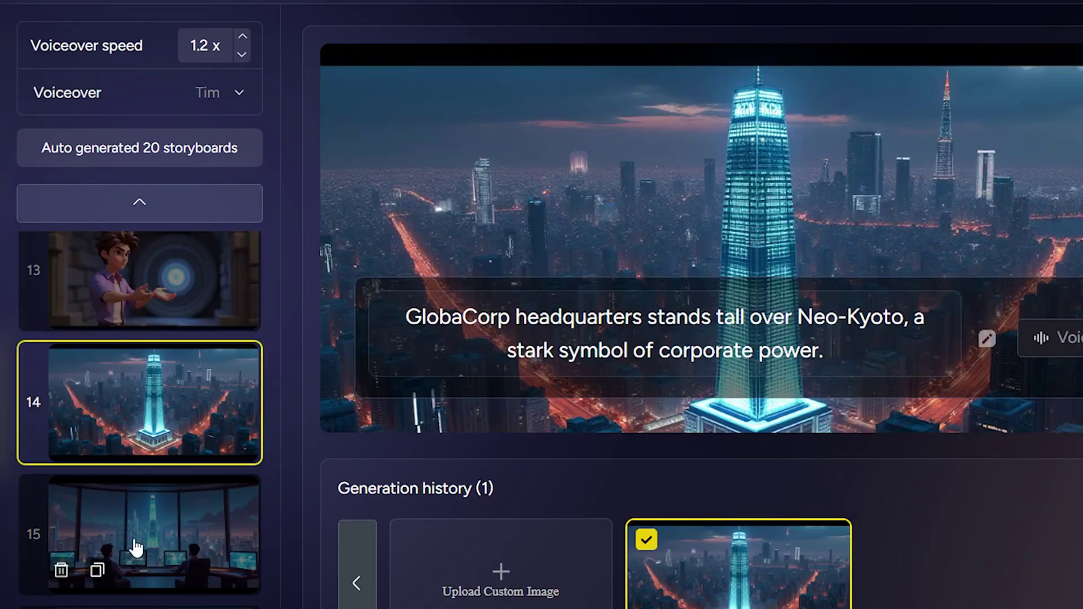
click(135, 553)
Review storyboards 16 through 20, from the CEO to the sky-bike chase, ending on 19
scroll(134, 561, down, 3)
click(147, 463)
click(189, 578)
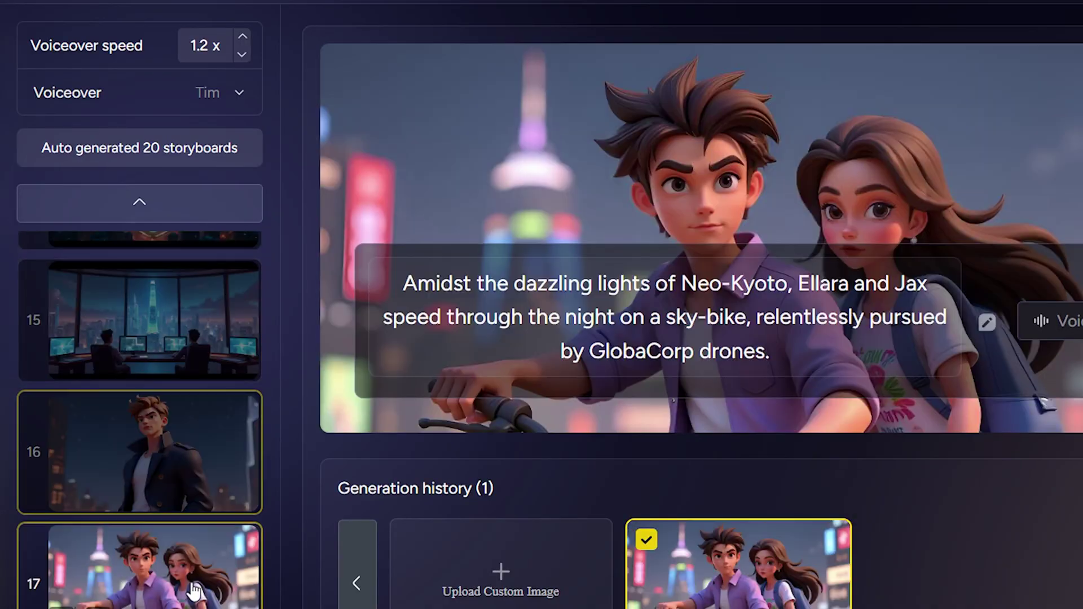
scroll(191, 586, down, 3)
scroll(191, 587, down, 1)
click(183, 580)
click(152, 592)
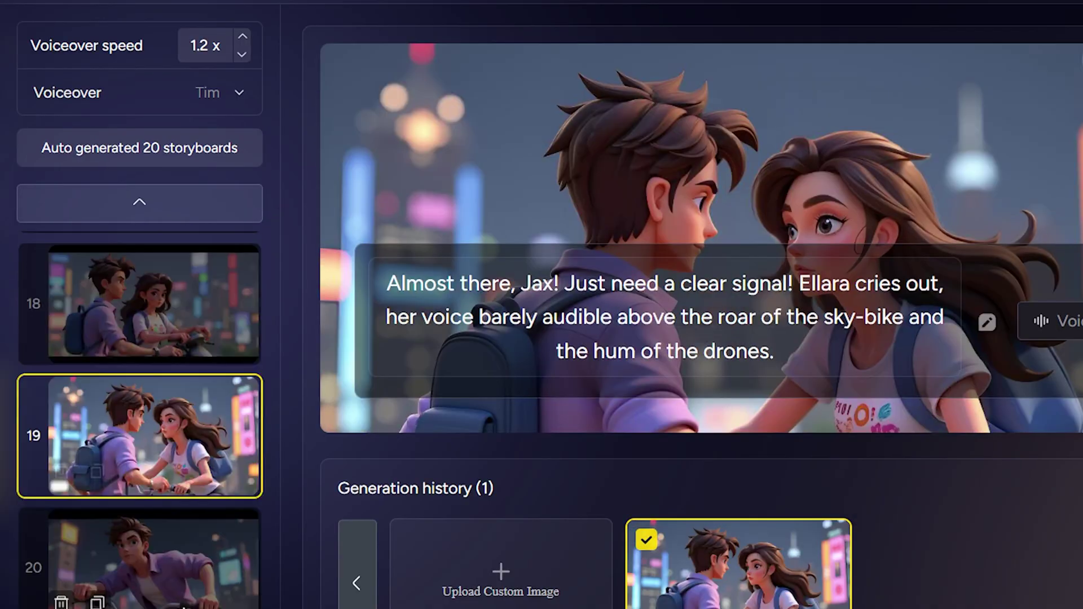
key(Down)
key(Up)
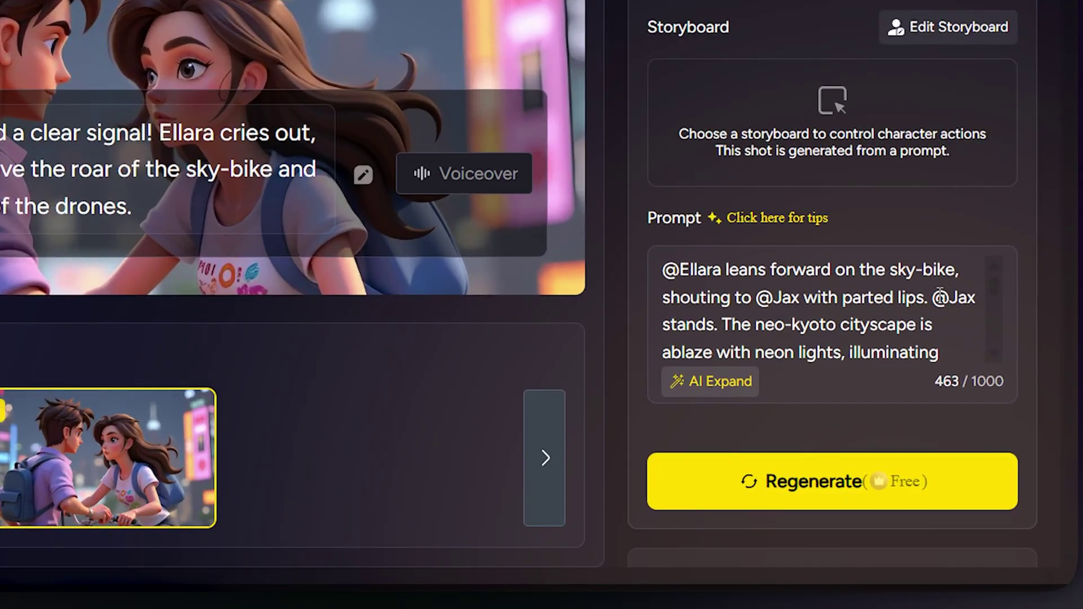
Replace storyboard 19's prompt with its AI-expanded version and regenerate the image
drag(997, 292, 987, 341)
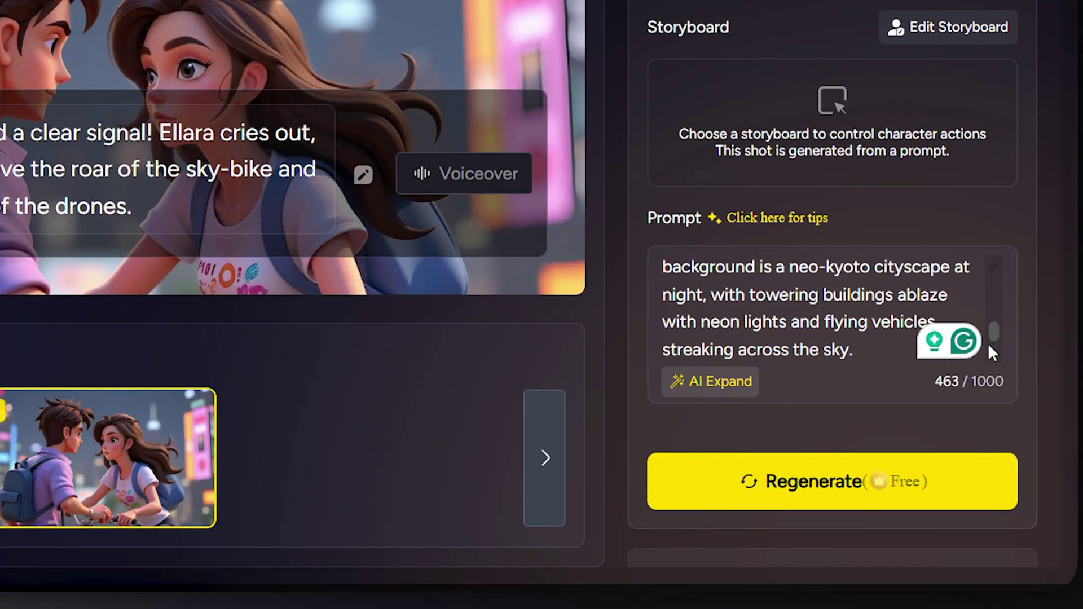
click(702, 396)
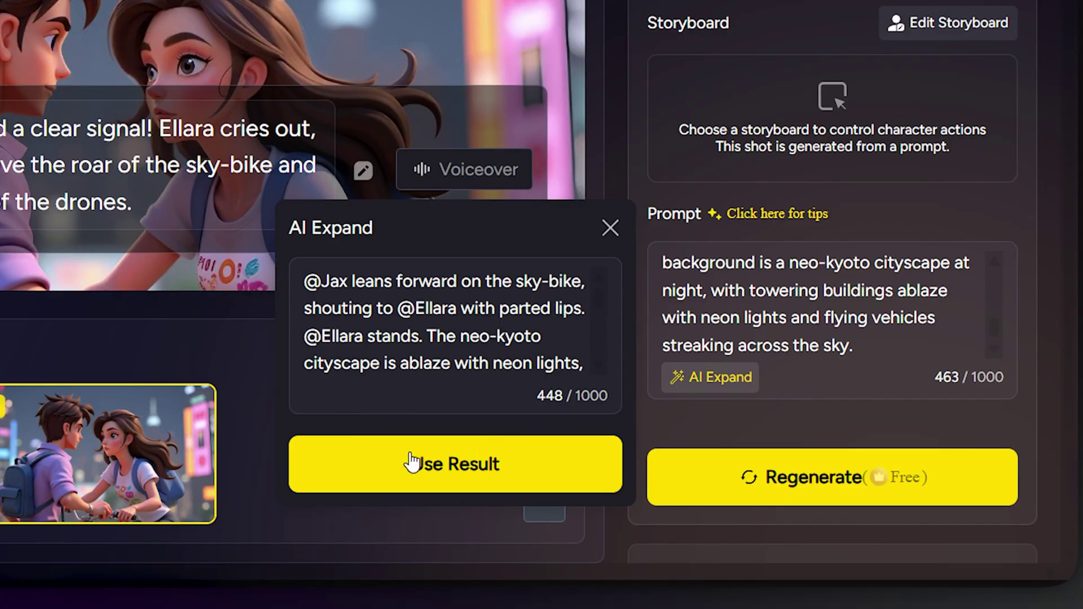
click(399, 466)
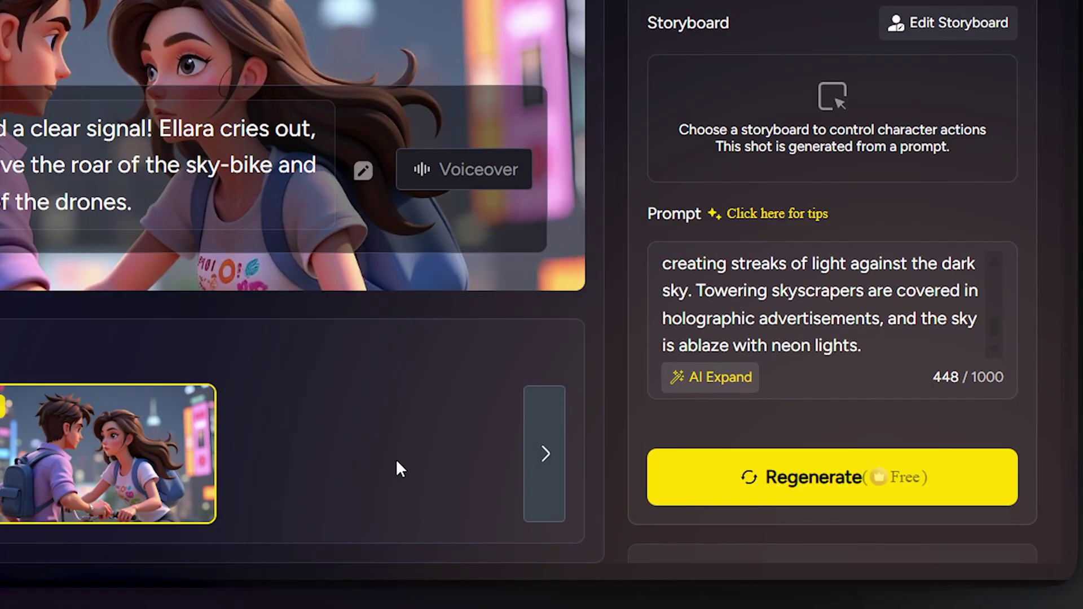
click(786, 483)
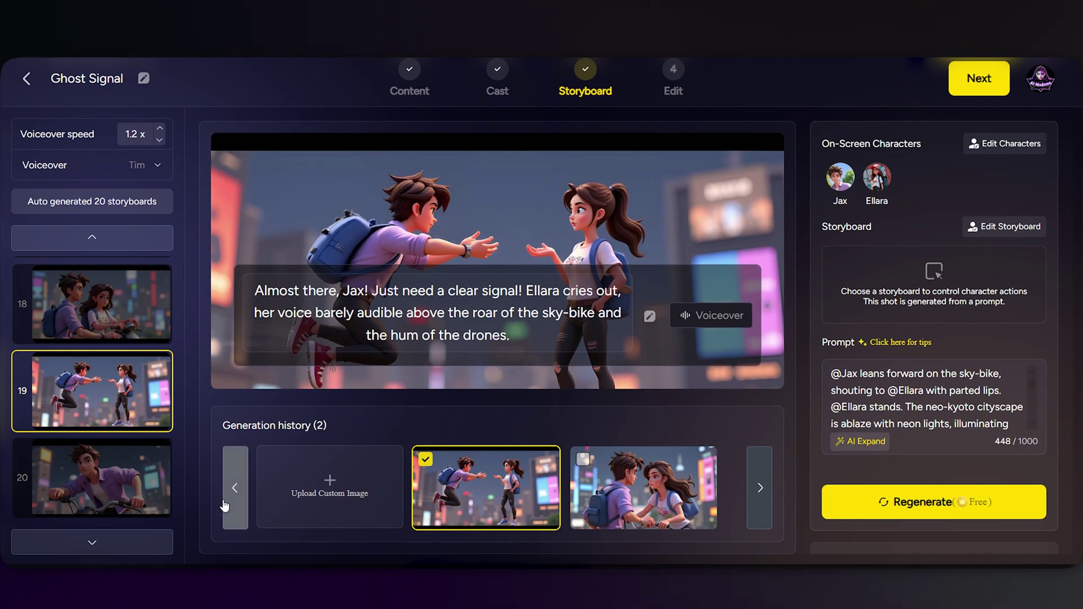
click(121, 326)
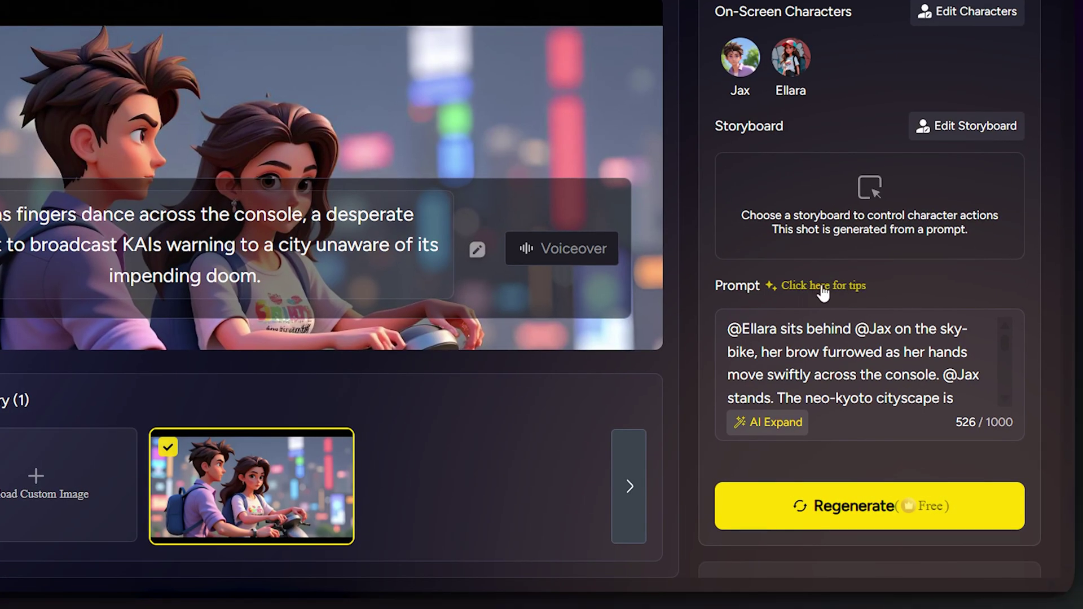
click(821, 286)
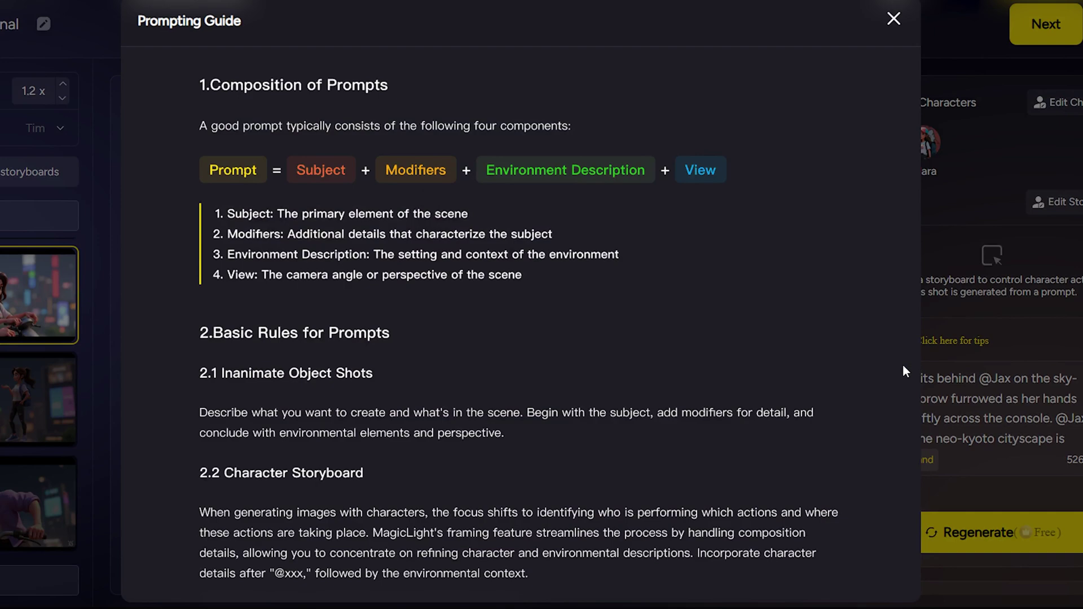
scroll(683, 239, down, 5)
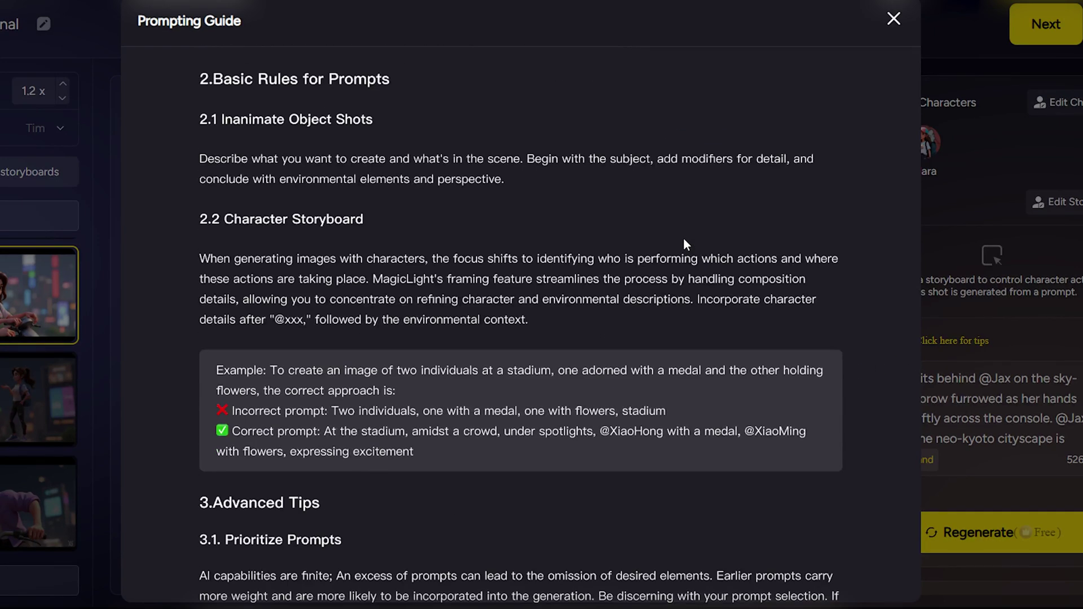
scroll(498, 458, down, 2)
scroll(499, 458, down, 8)
scroll(499, 458, down, 4)
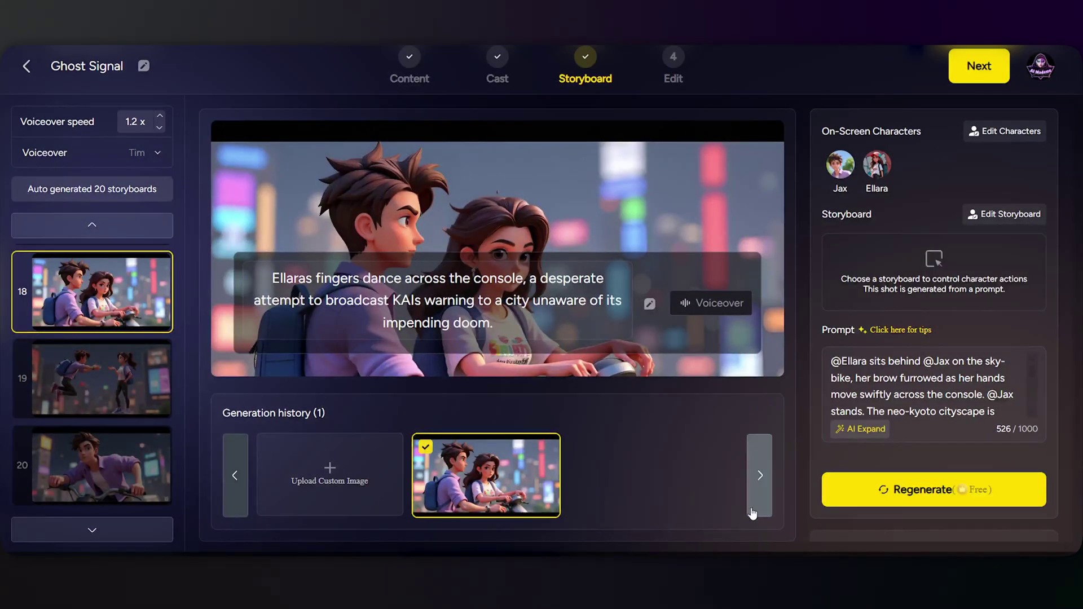
Animate the Ellara-and-Jax sky-bike shot with Animate Pro using a pasted, AI-enhanced motion description
scroll(1017, 406, down, 3)
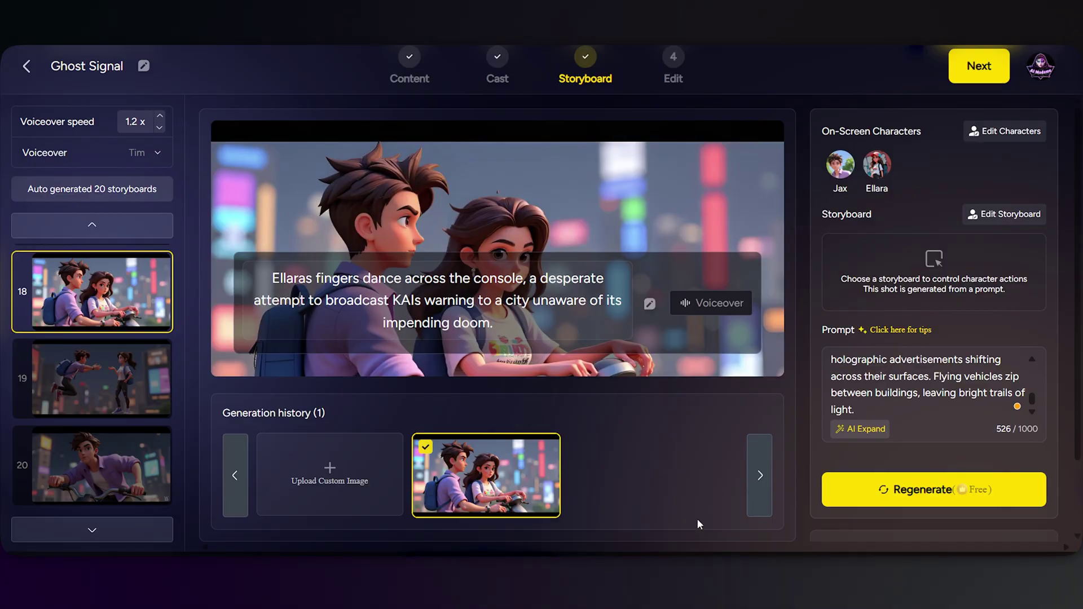
scroll(961, 441, down, 2)
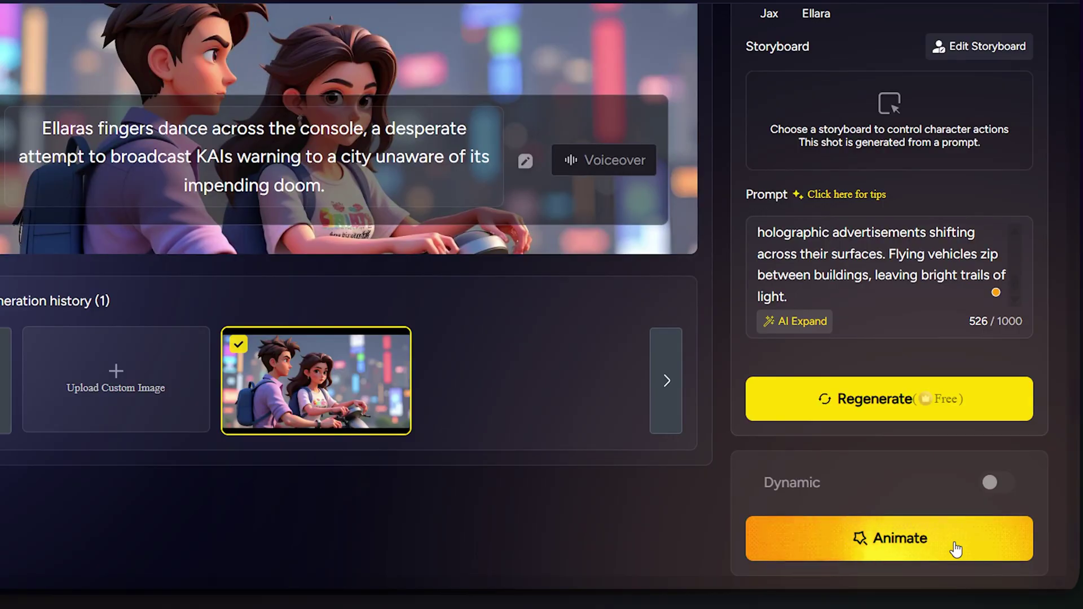
click(950, 547)
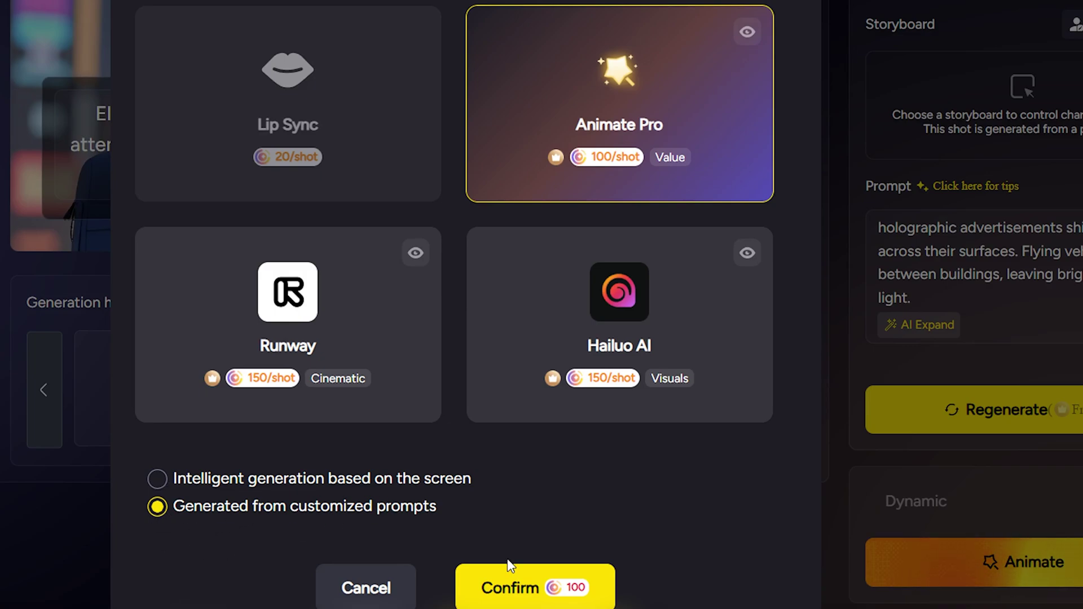
click(502, 592)
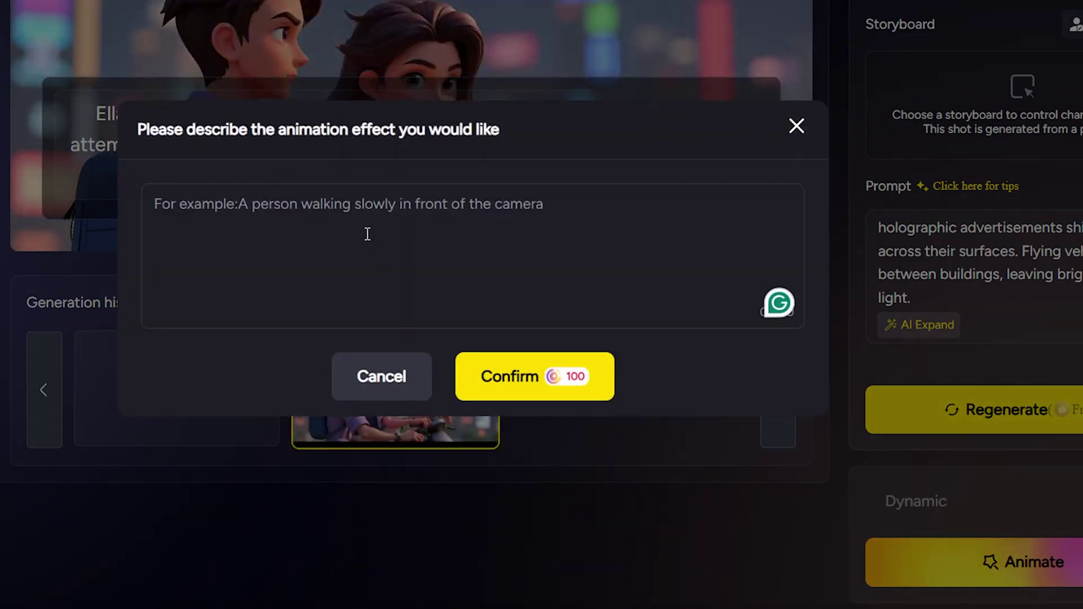
text(@Ellara, brow furrowed in concentration, sits behind @Jax on a speeding sky-bike, her hands a blur as they fly swiftly across a glowing console. @Jax stands confidently, expertly piloting the sky-bike. They navigate through the Neo-Kyoto cityscape at night, which is ablaze with vibrant neon lights and massive, shifting holographic advertisements covering towering skyscrapers. Other flying vehicles zip between buildings, creating streaks of light against the dark sky.)
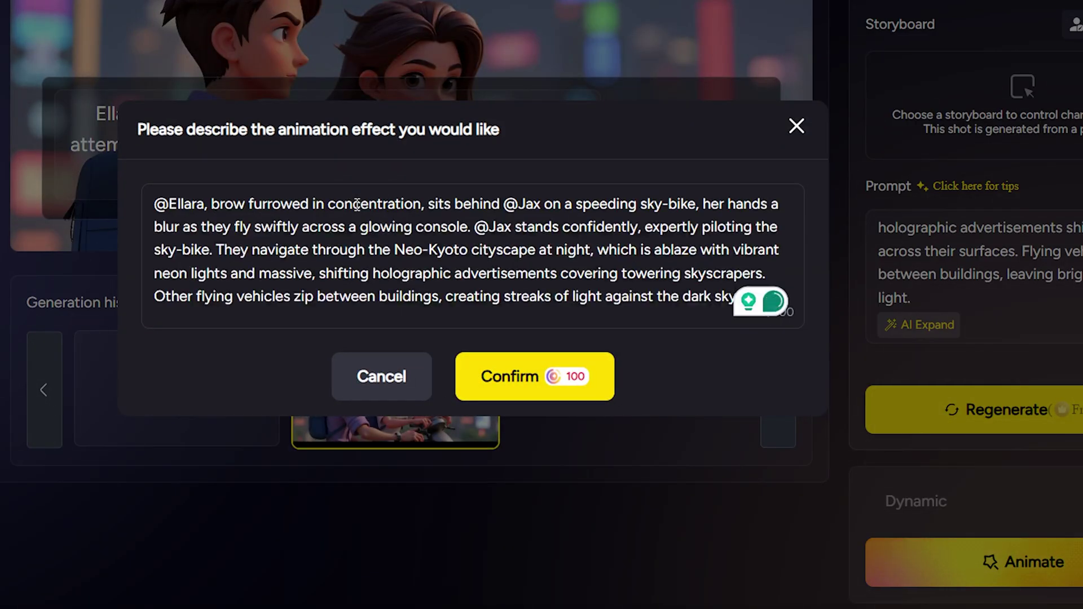
click(512, 389)
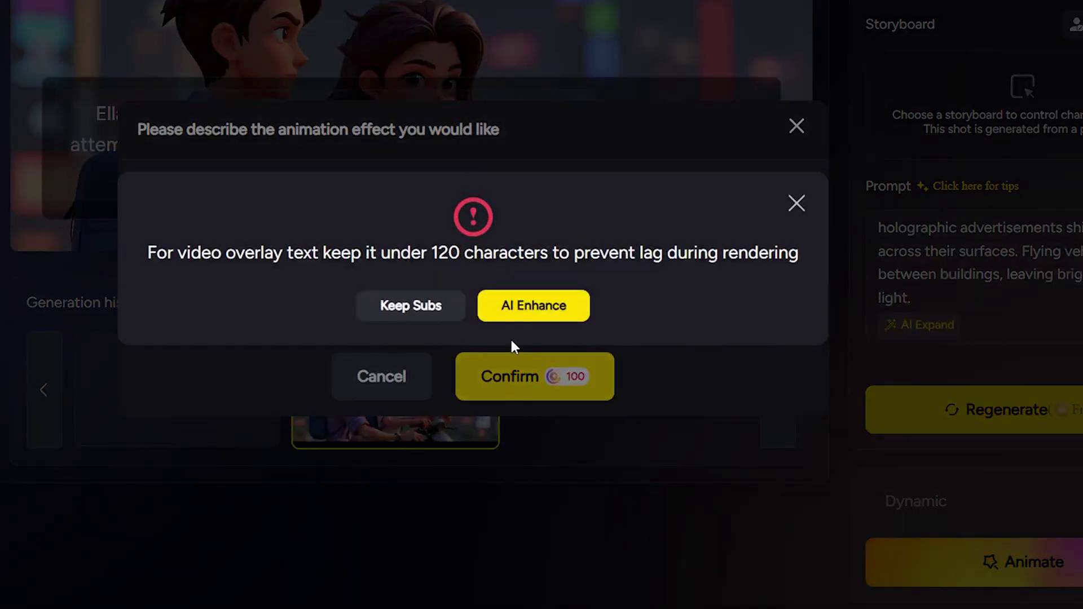
click(514, 309)
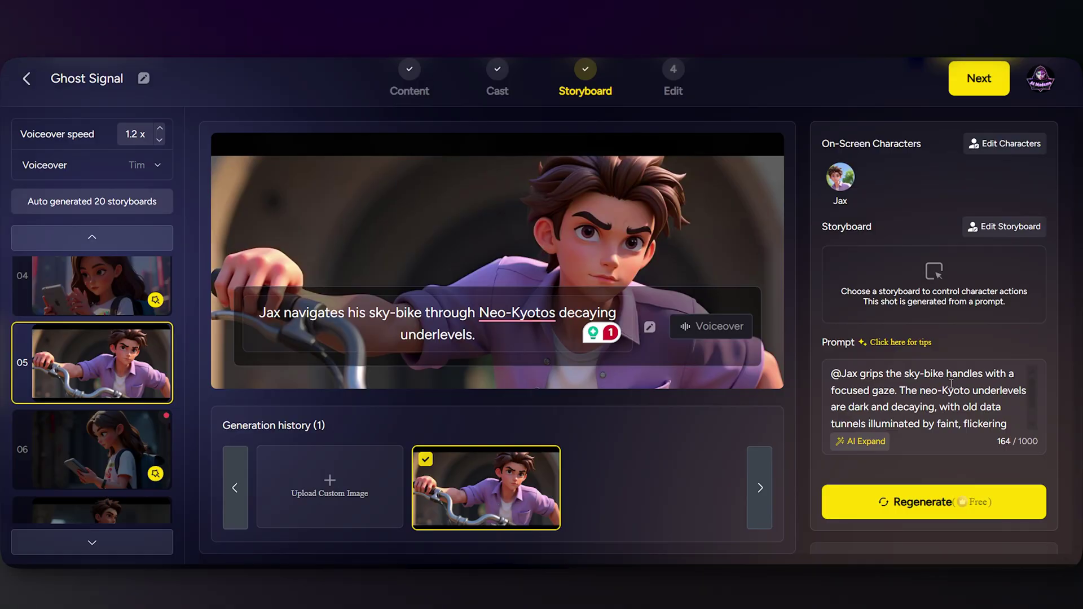
Make Jax the speaker with the caption 'That could mean anything. Or... more likely, nothing at all'
scroll(951, 384, down, 1)
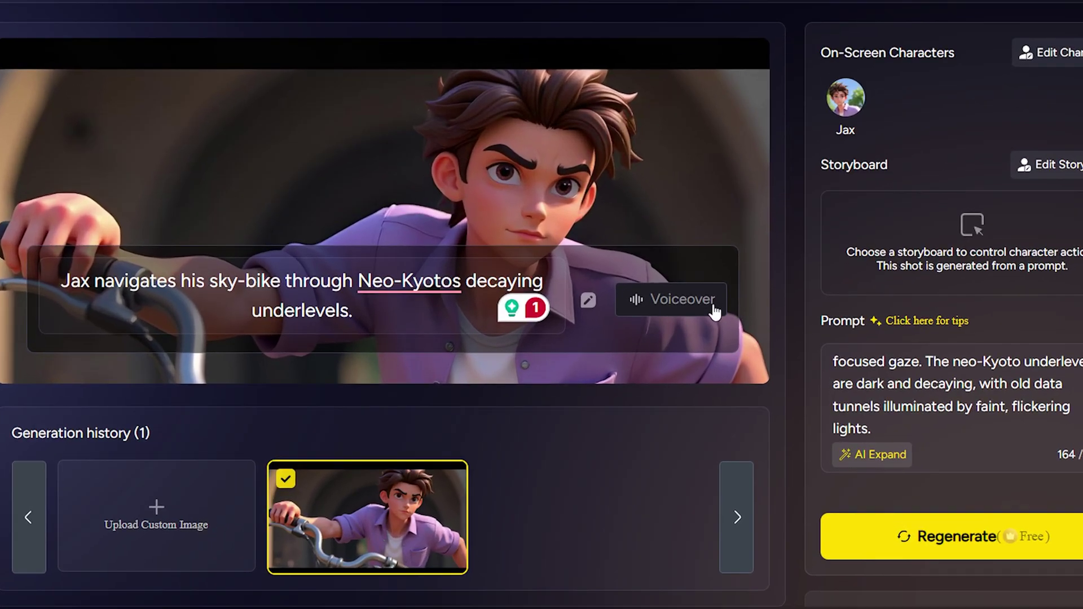
click(736, 335)
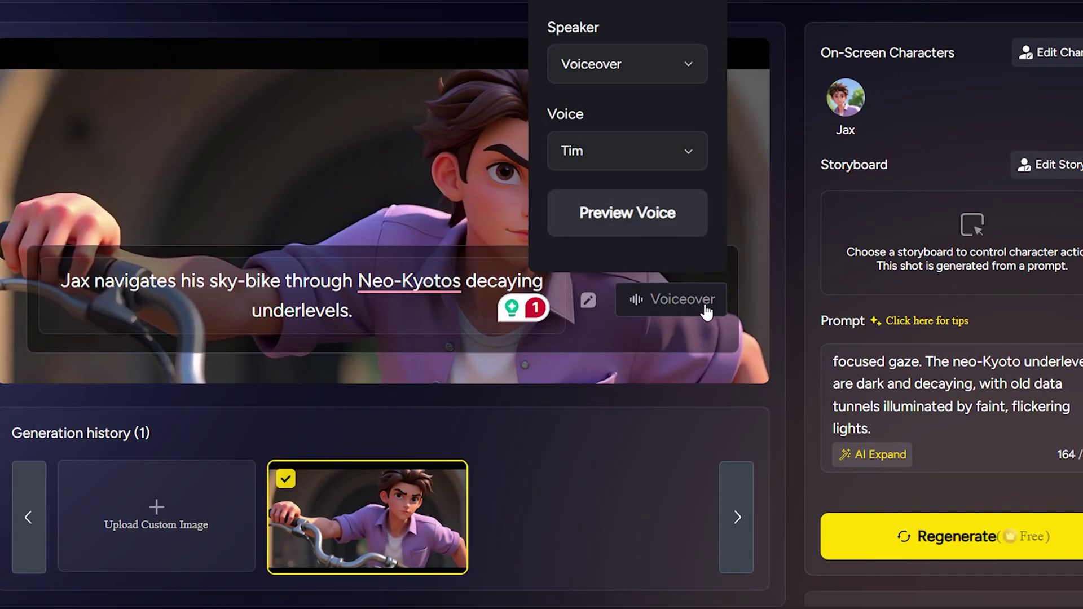
click(699, 74)
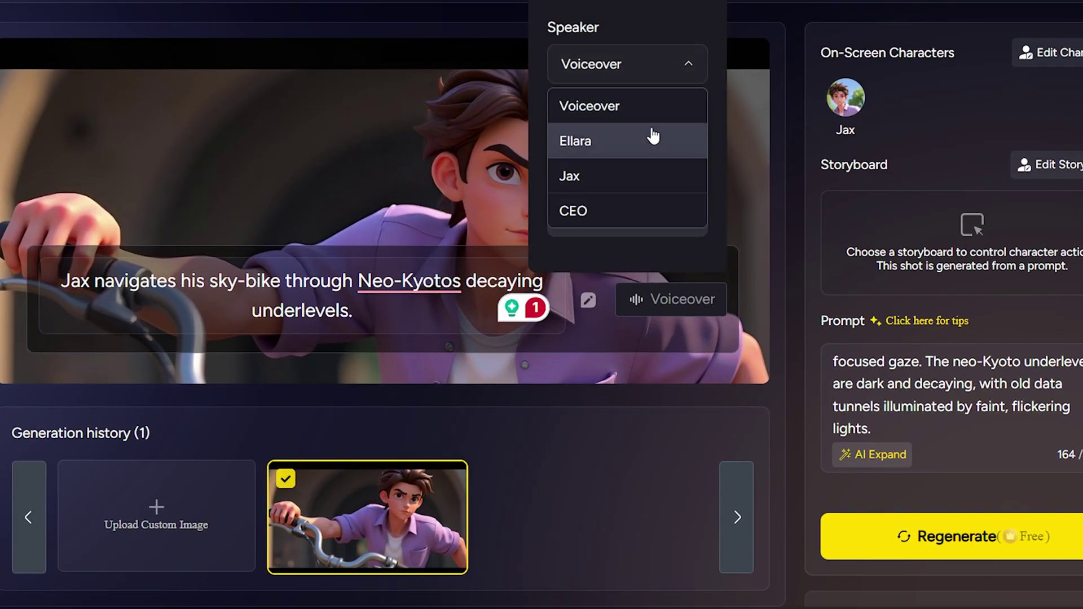
click(636, 182)
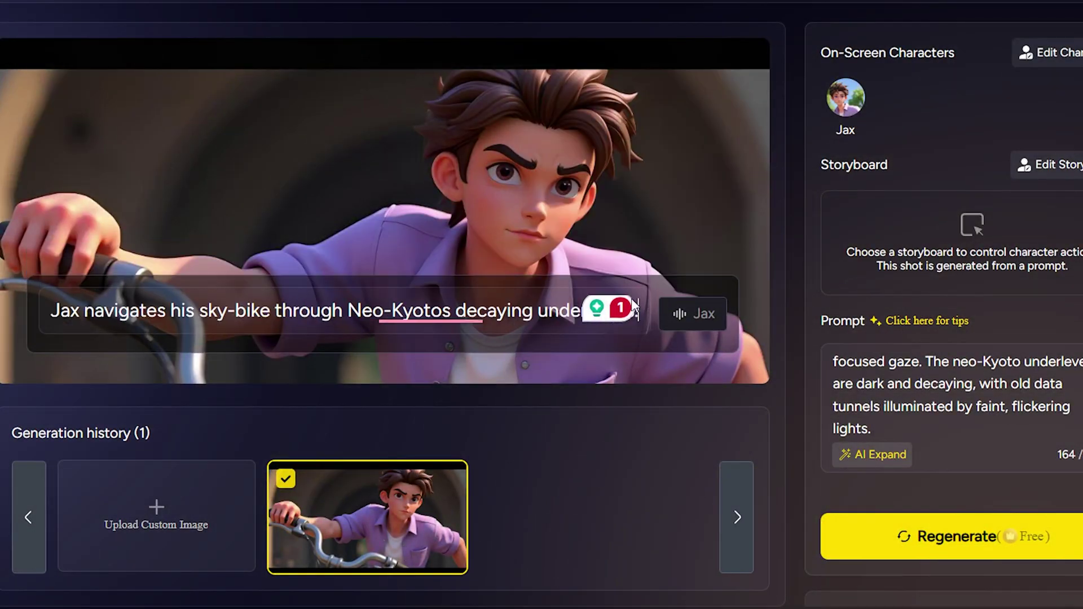
triple_click(481, 313)
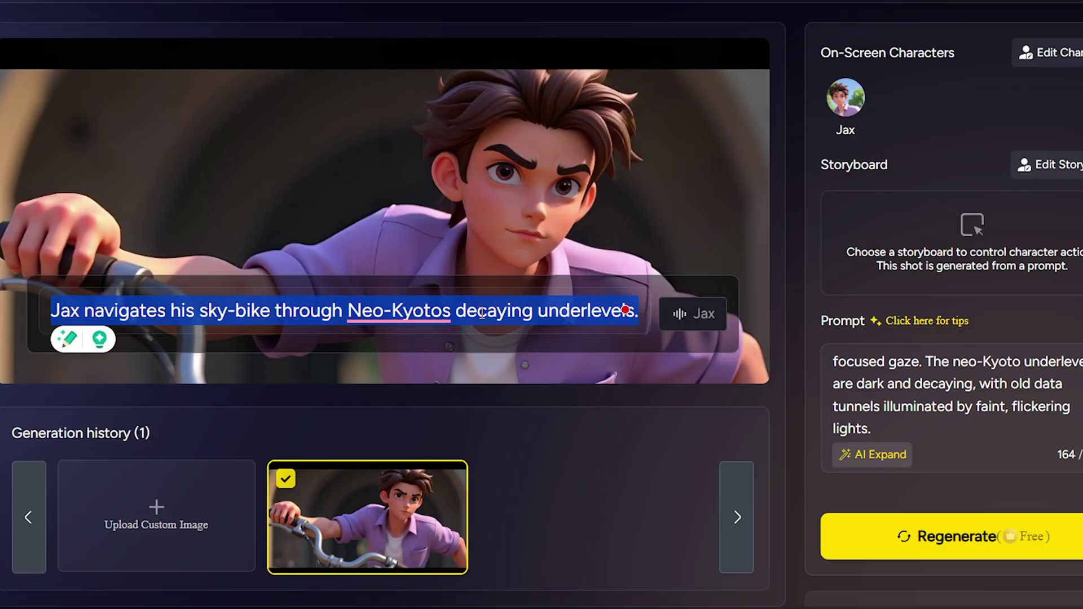
text(That could mean anything. Or... more likely, nothing at all)
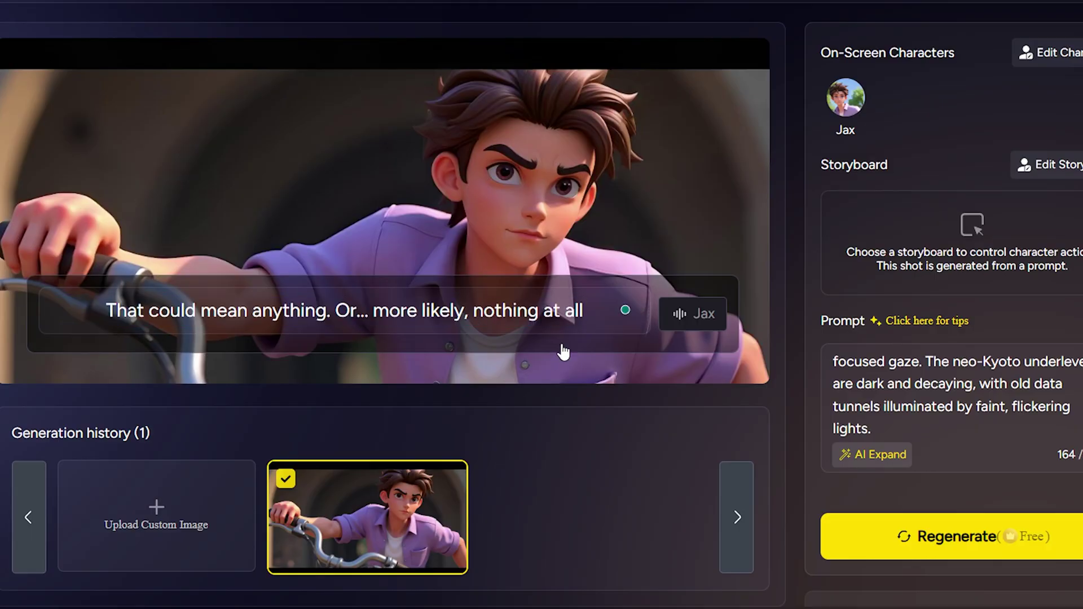
Animate the shot with Lip Sync, confirming the subtitle and voice
scroll(870, 455, down, 2)
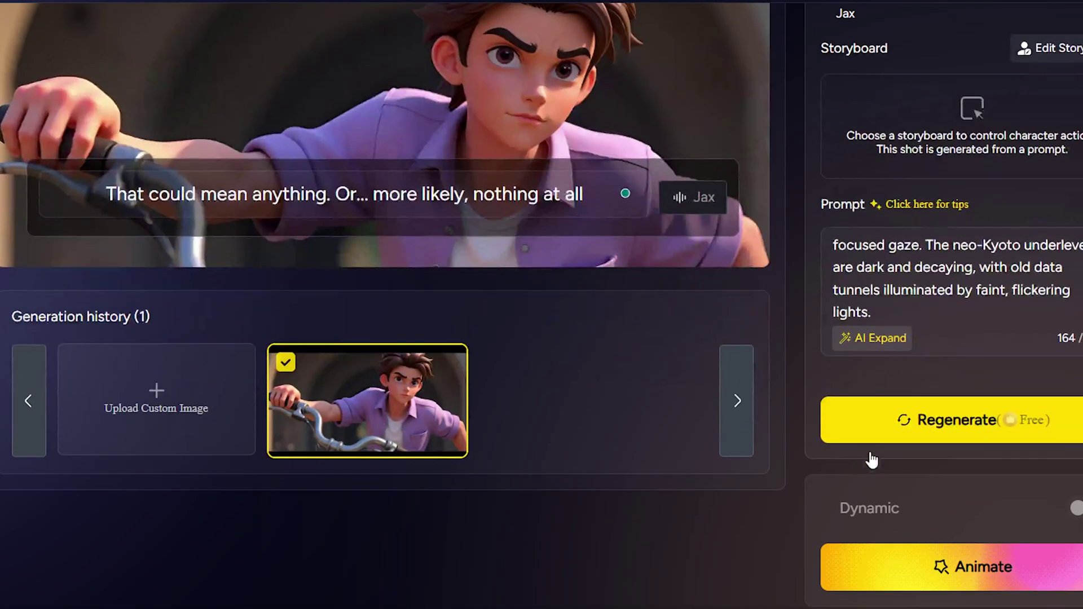
click(901, 572)
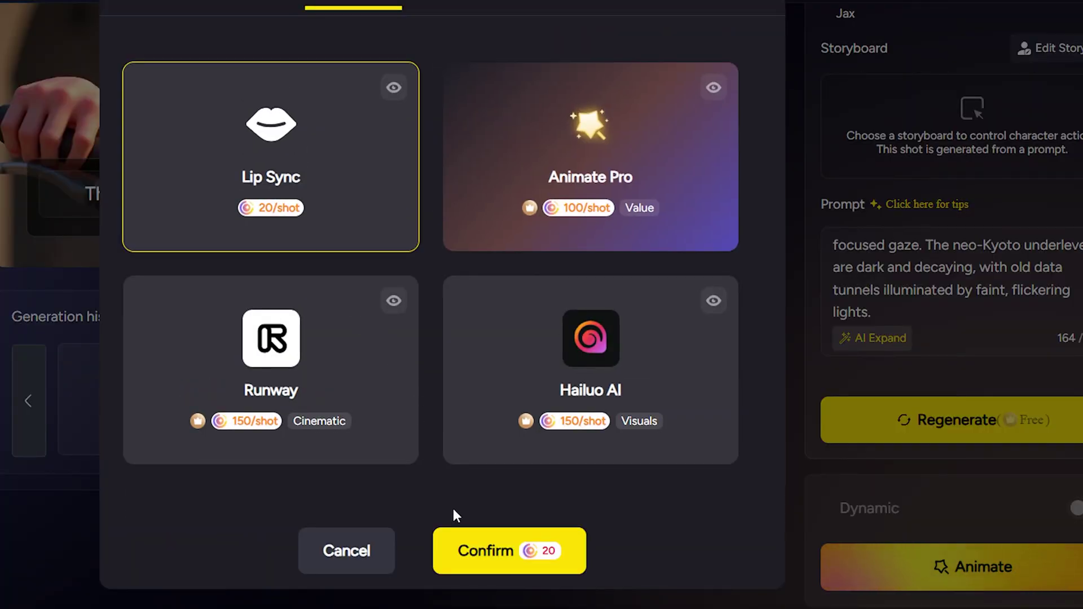
click(485, 560)
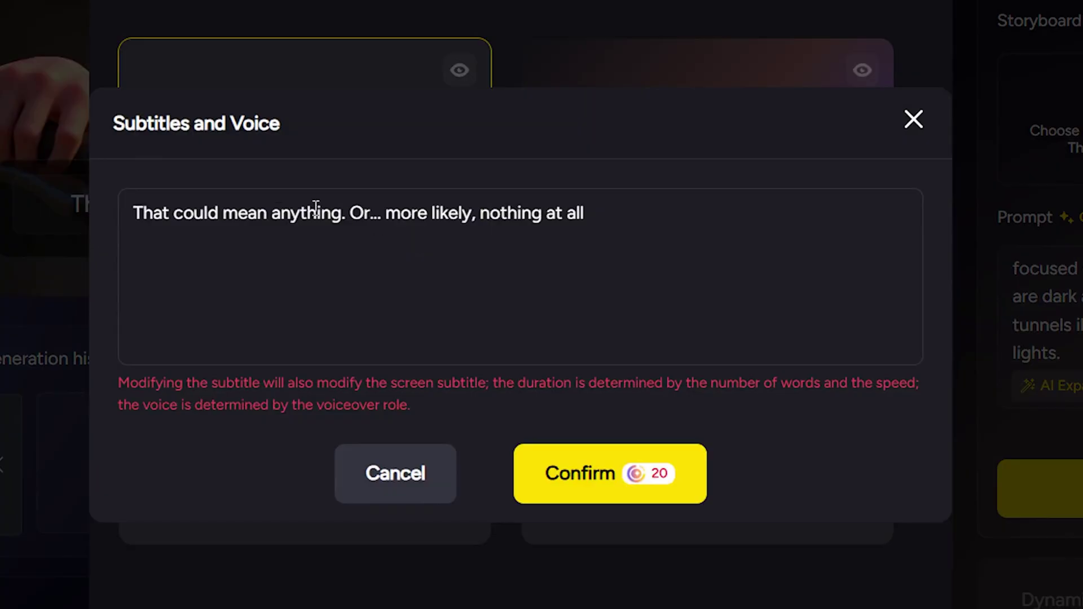
click(591, 482)
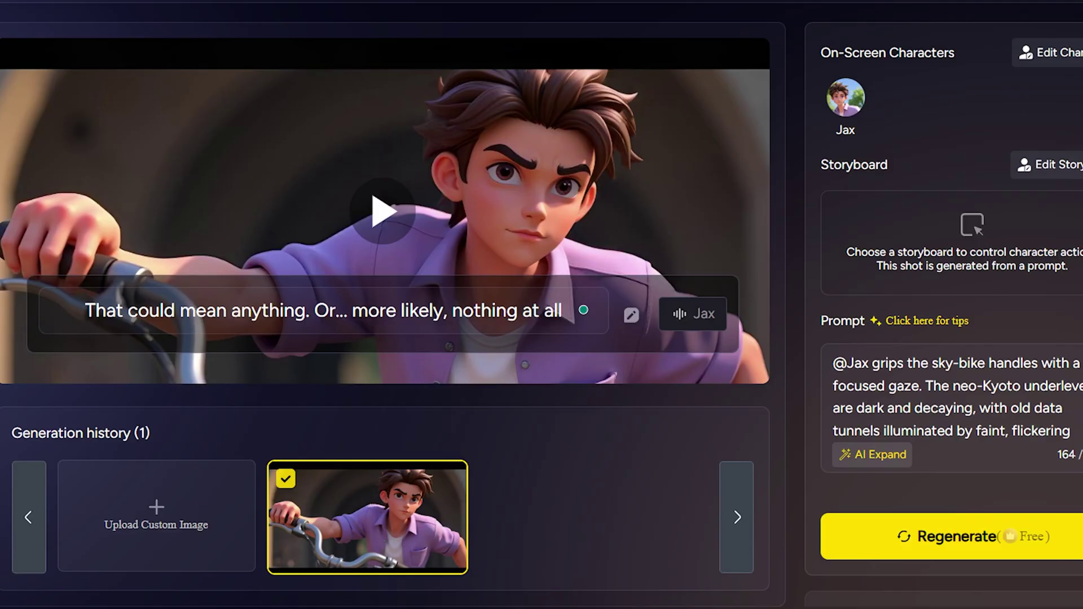
Check the animated shot, then send static storyboard 14 to Animate All with Hailuo AI
click(404, 238)
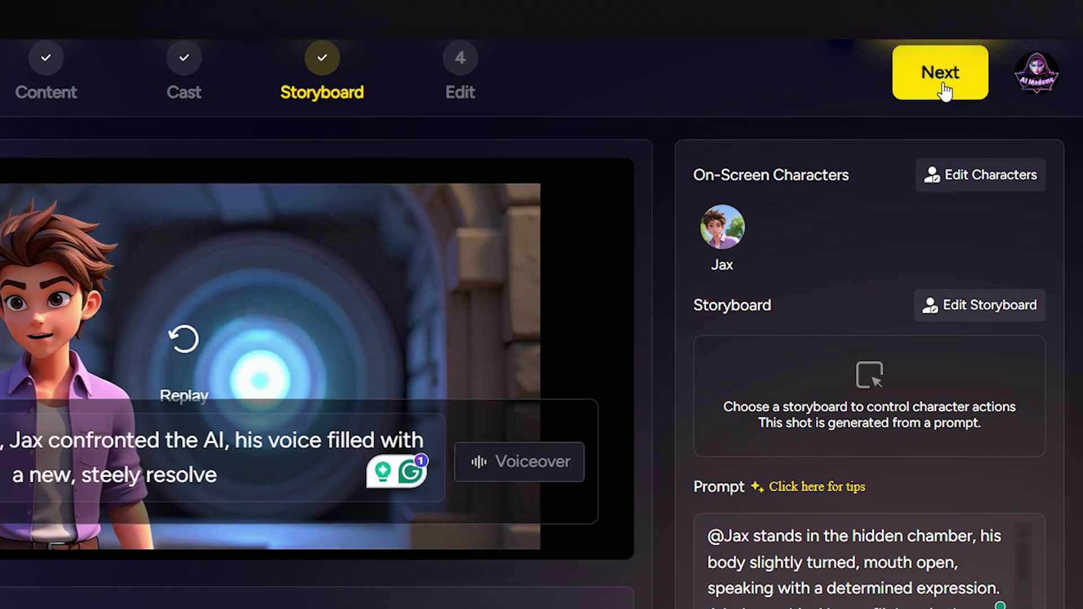
click(943, 82)
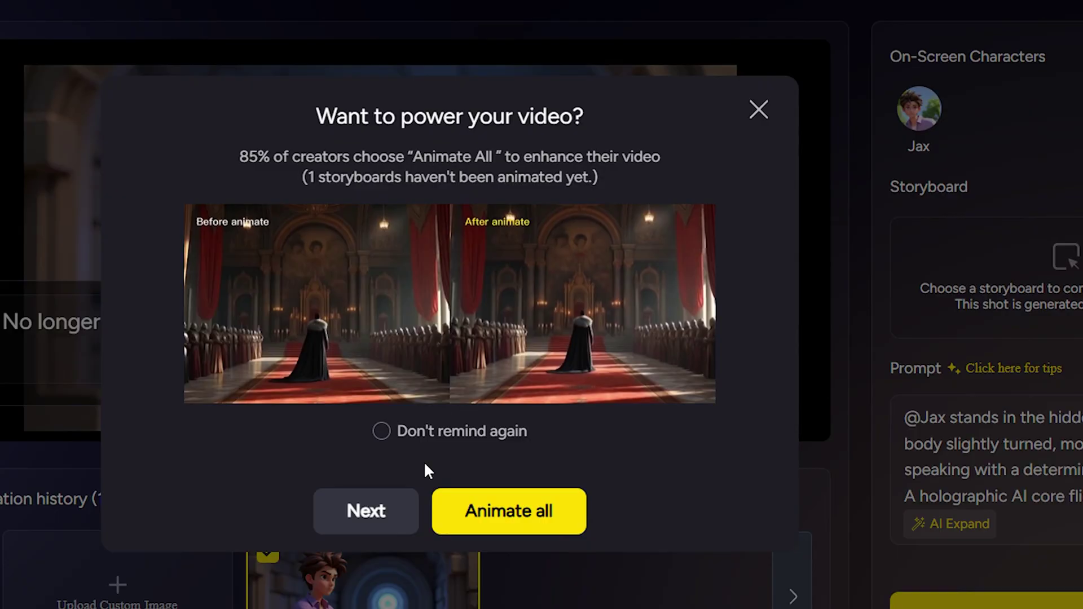
click(497, 518)
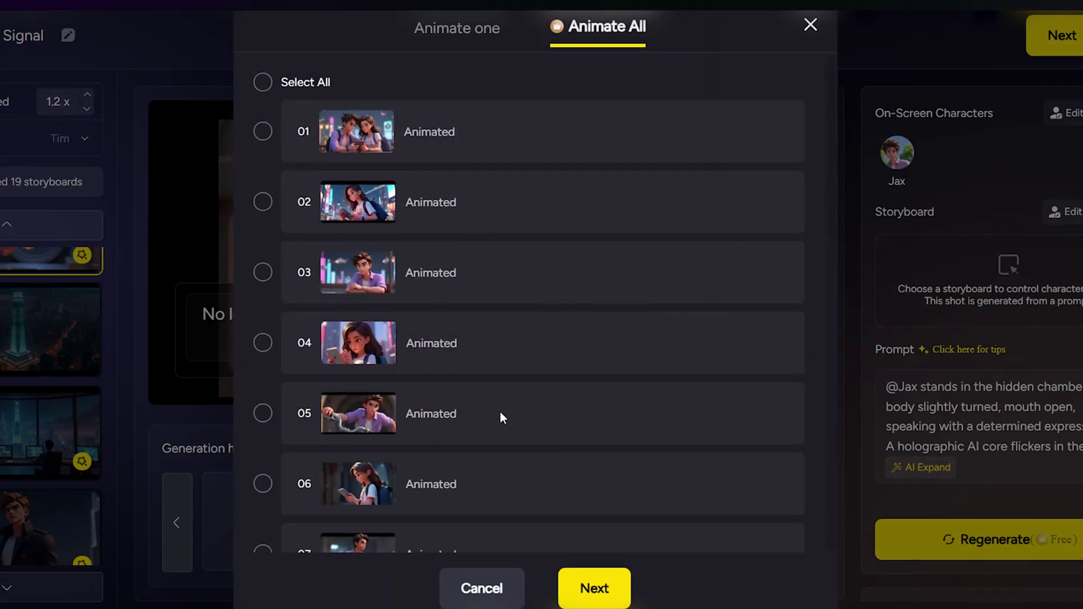
scroll(501, 413, down, 15)
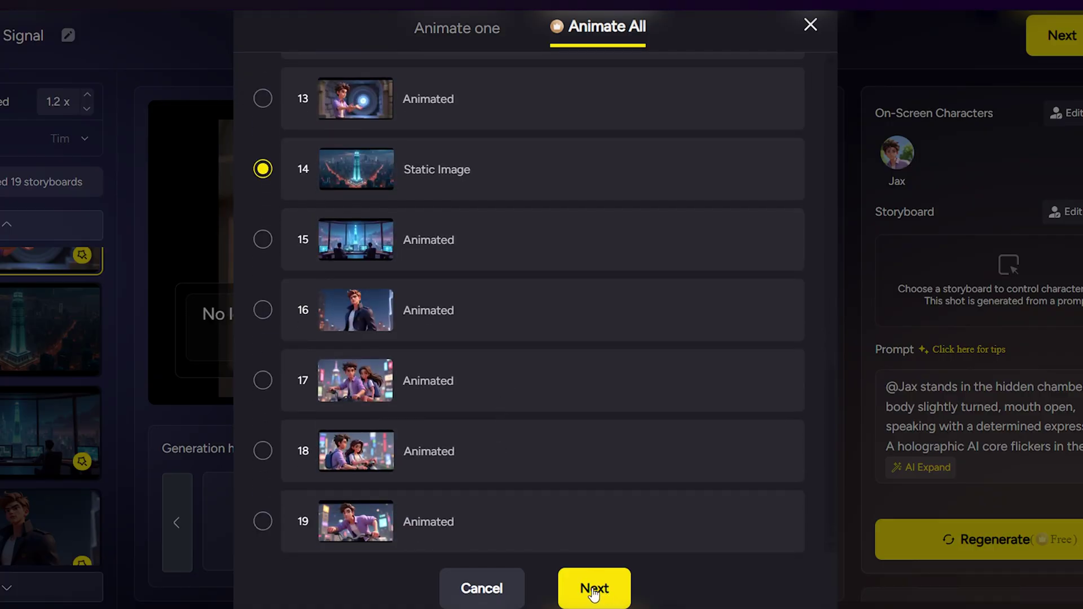
click(596, 588)
click(671, 395)
click(588, 571)
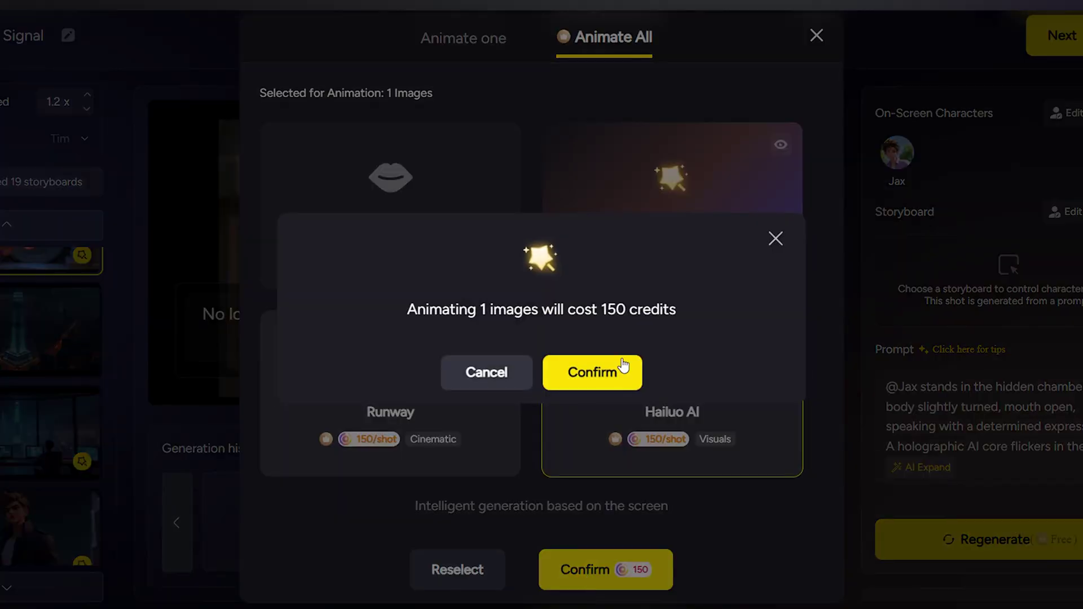
Accept the 150-credit animation, then review the cover, subtitle and background music settings
click(592, 373)
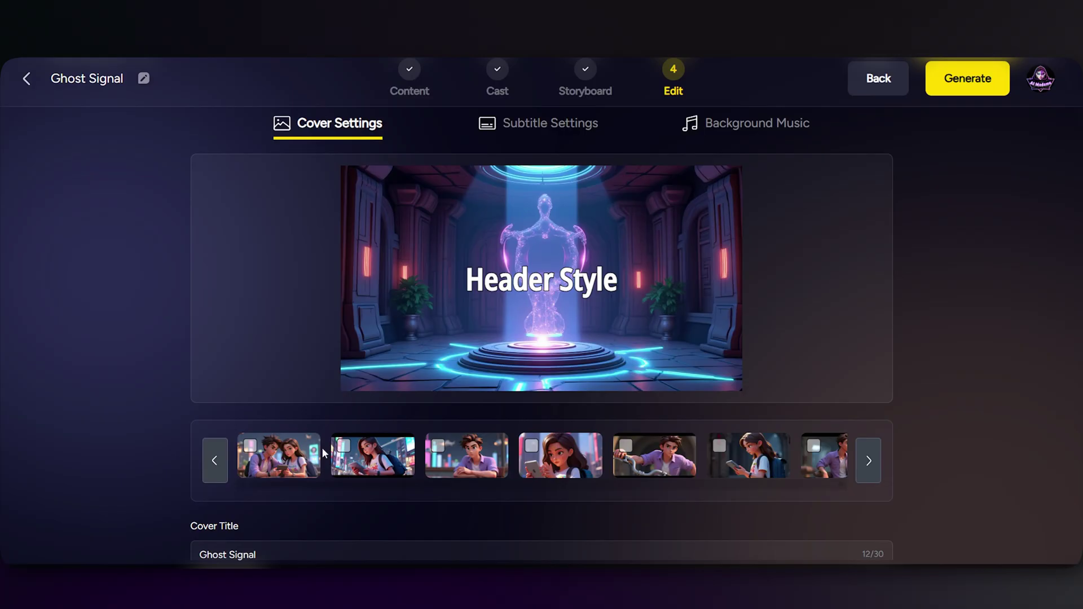
scroll(442, 492, down, 3)
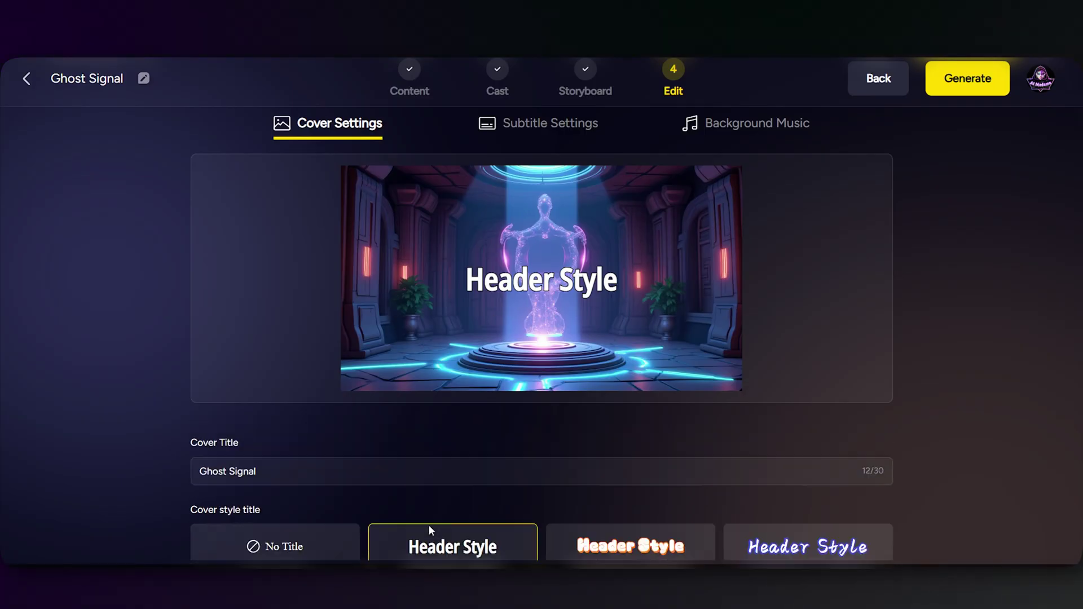
scroll(395, 491, up, 2)
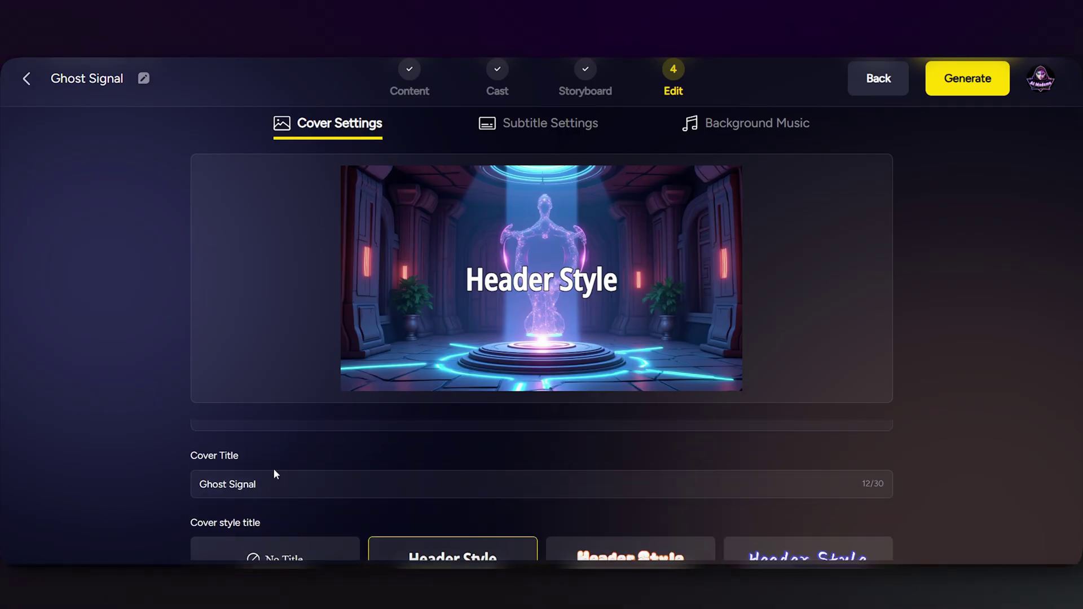
scroll(343, 477, down, 1)
click(550, 130)
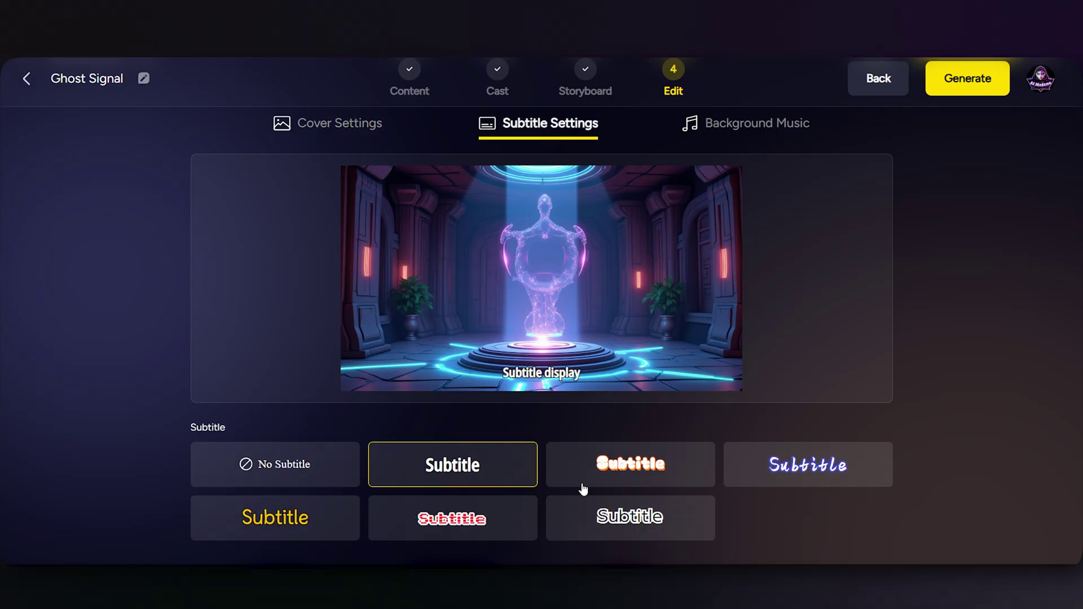
click(708, 133)
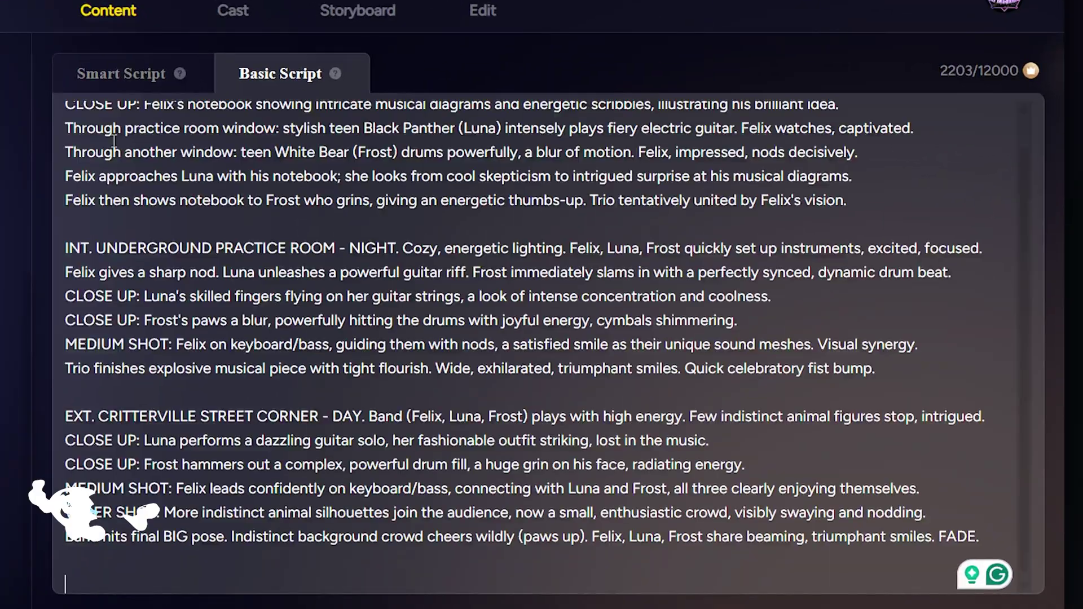
Scroll back up through the pasted band story in the Basic Script
scroll(114, 141, up, 1)
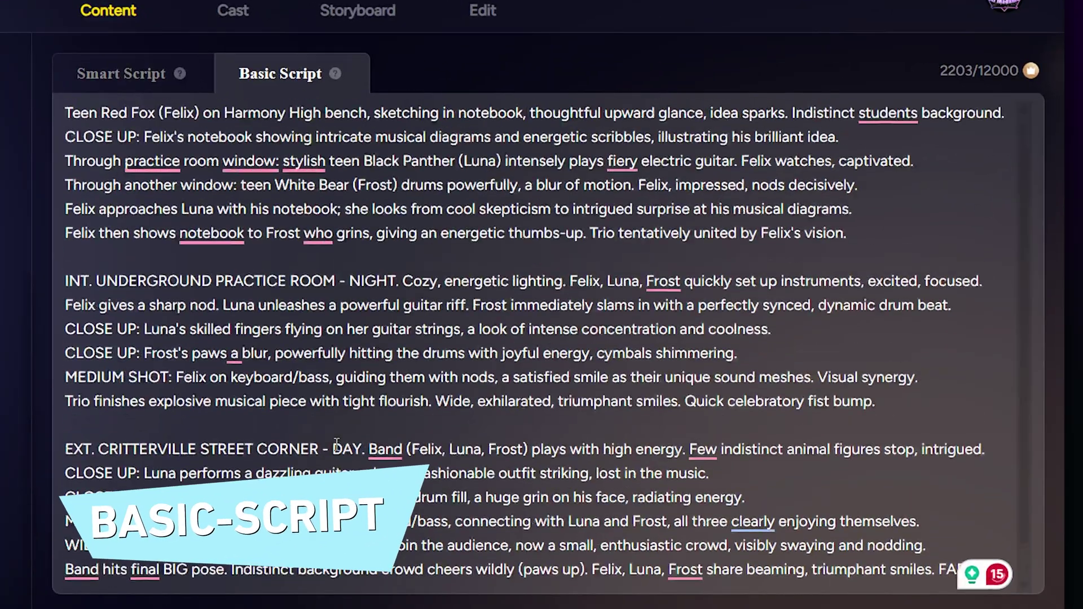
Remove the accidental blank line in the script and keep the landscape format
key(Return)
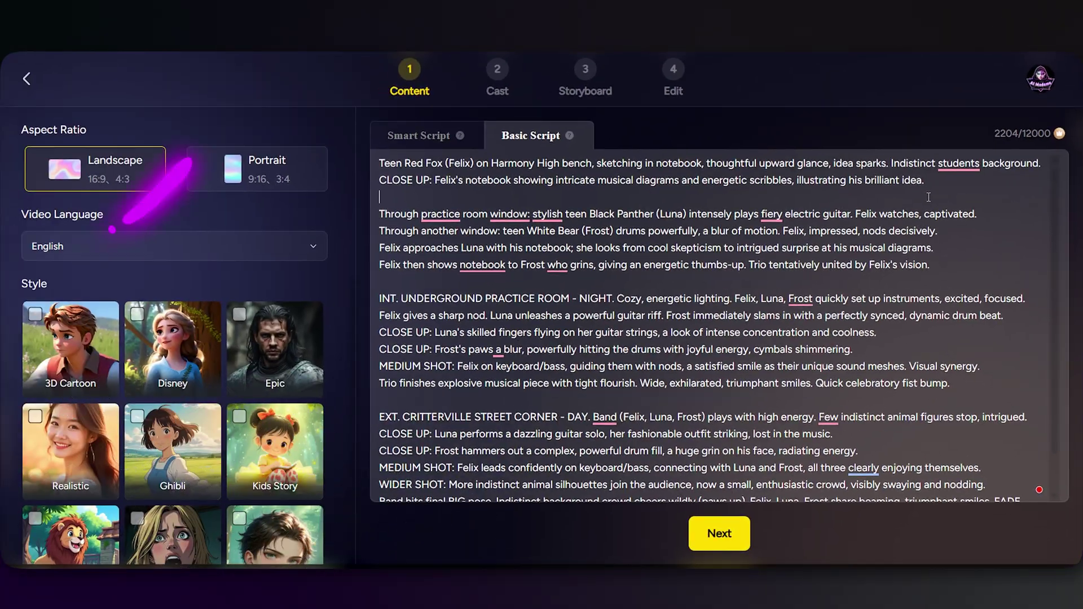
key(BackSpace)
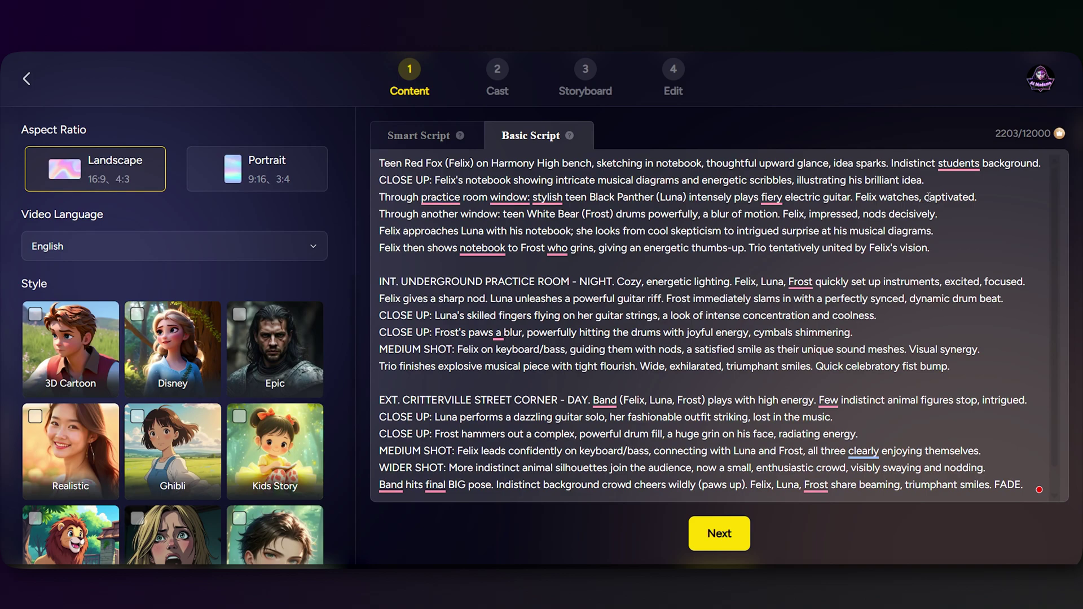
click(225, 180)
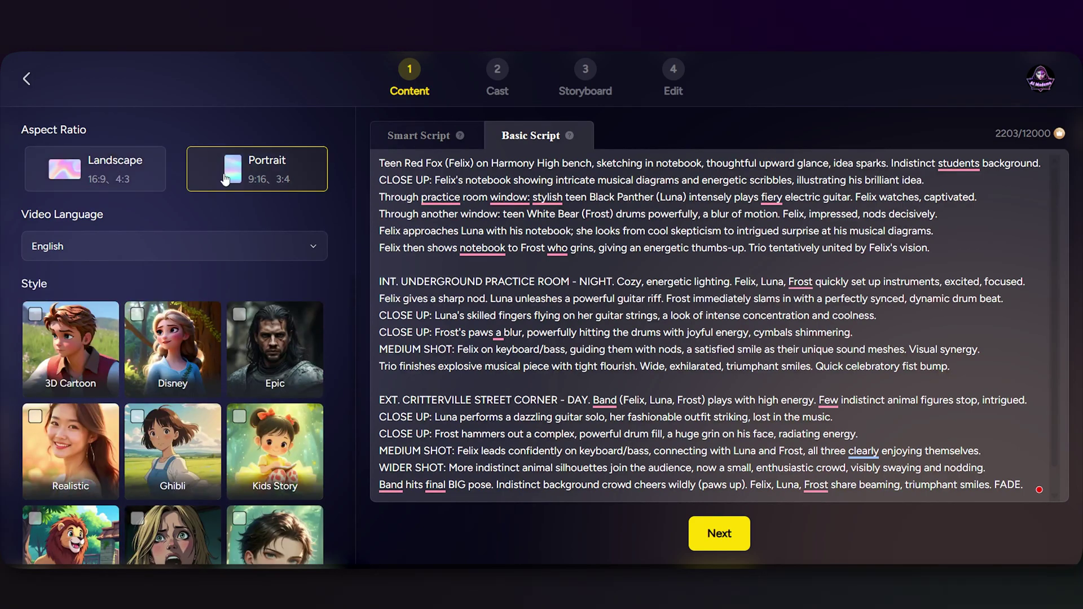
click(314, 246)
Split the band story script into 20 Zootopia 3.0 shots
scroll(169, 316, down, 3)
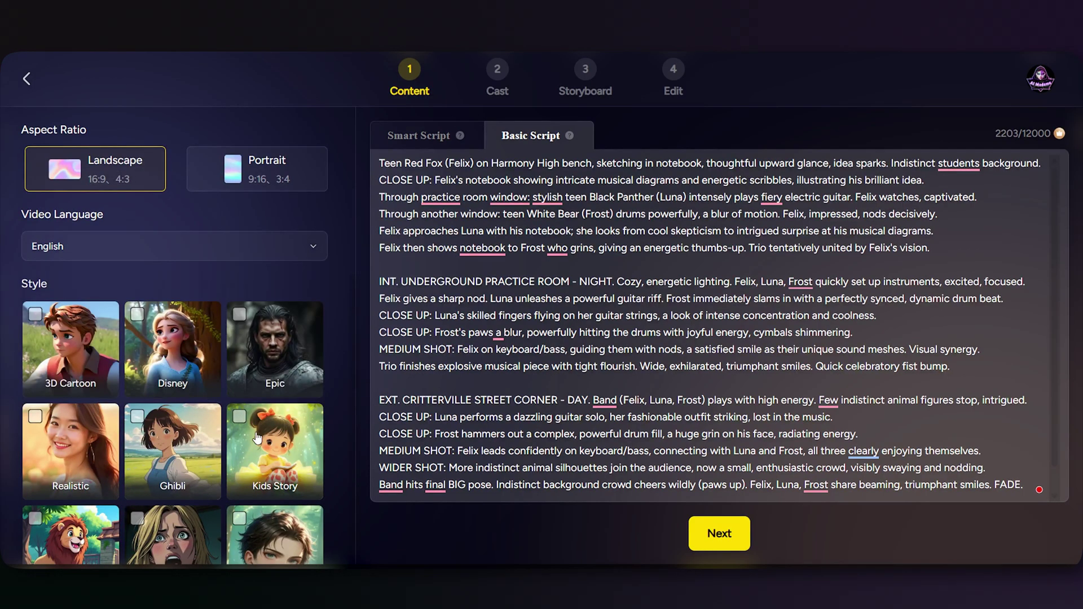
scroll(256, 437, down, 5)
scroll(257, 437, down, 3)
click(721, 535)
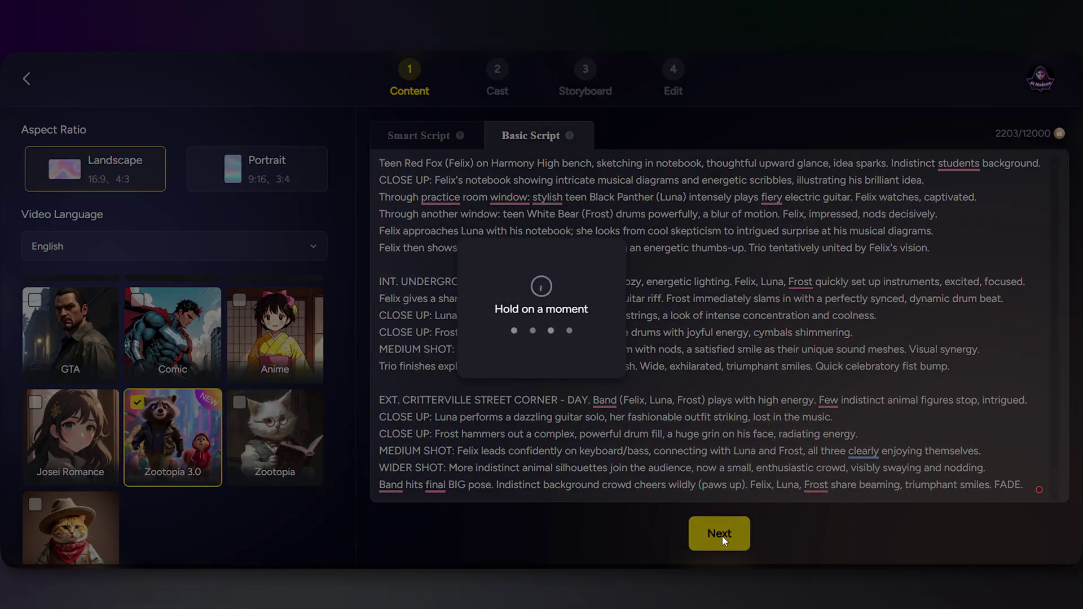
scroll(563, 282, down, 10)
Review the shot texts and add the missing space after 'nod.' in shot 8
click(576, 455)
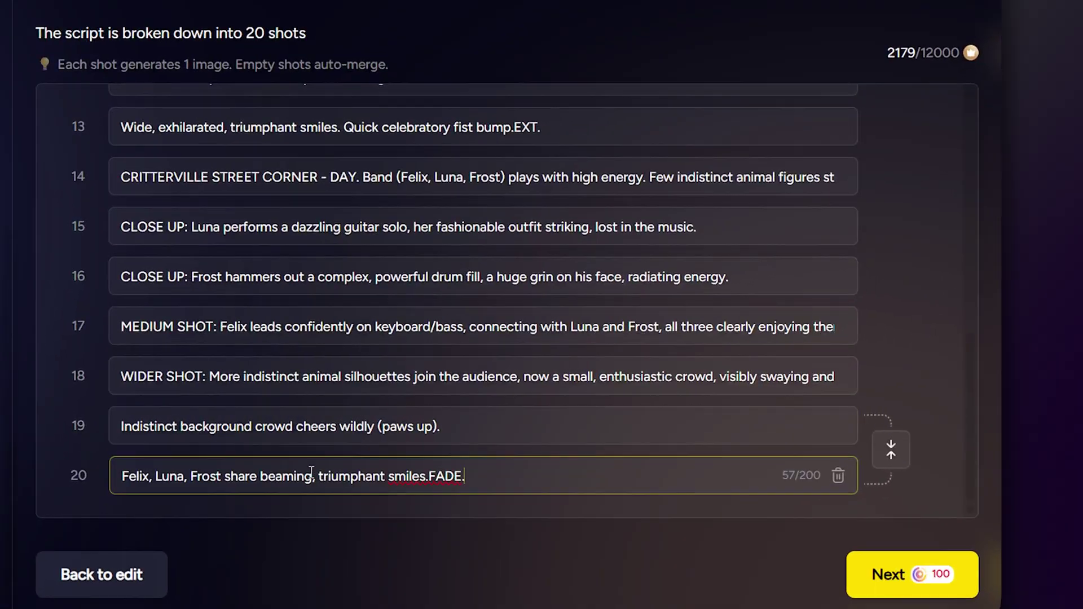
click(818, 435)
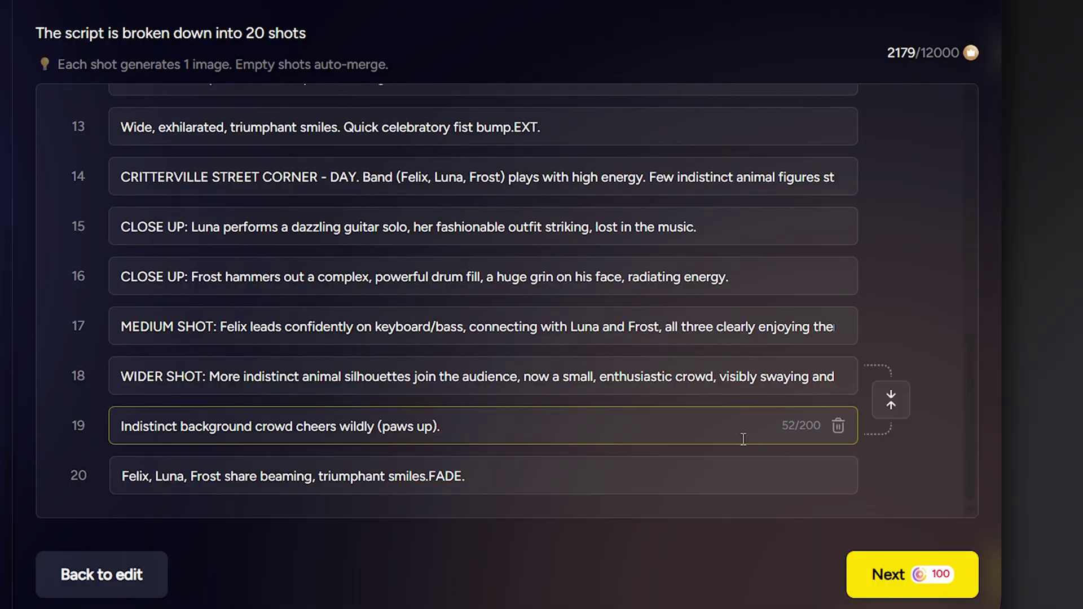
click(844, 388)
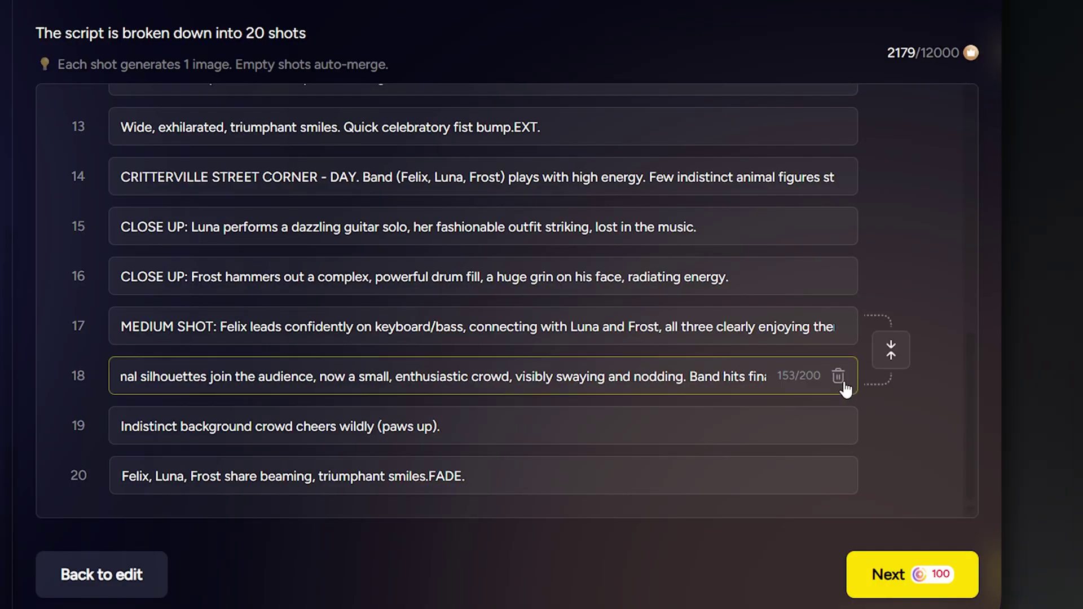
scroll(858, 398, up, 10)
click(684, 326)
click(233, 136)
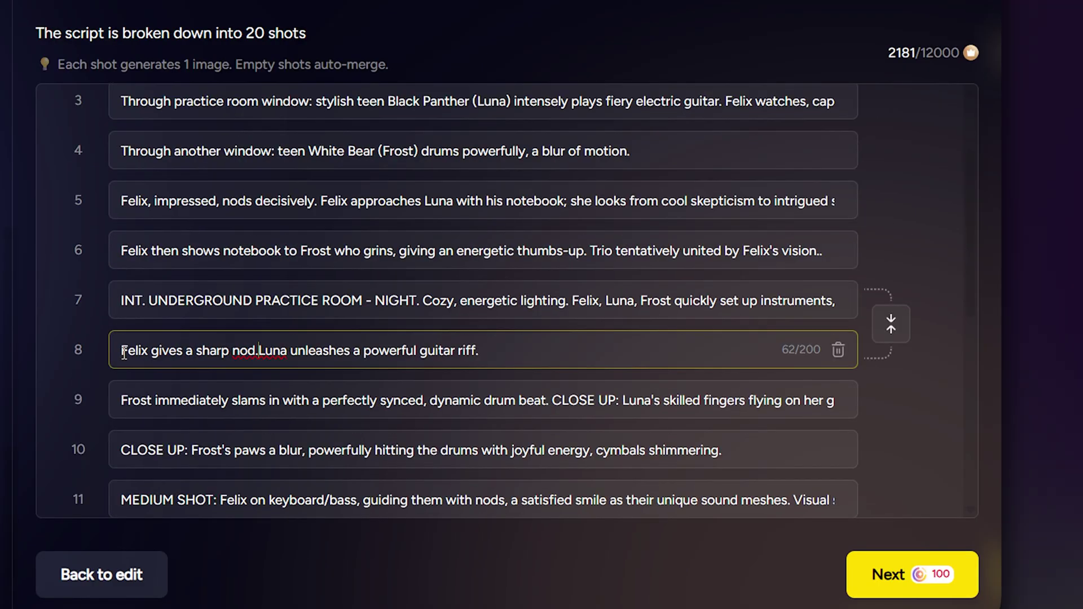
click(124, 450)
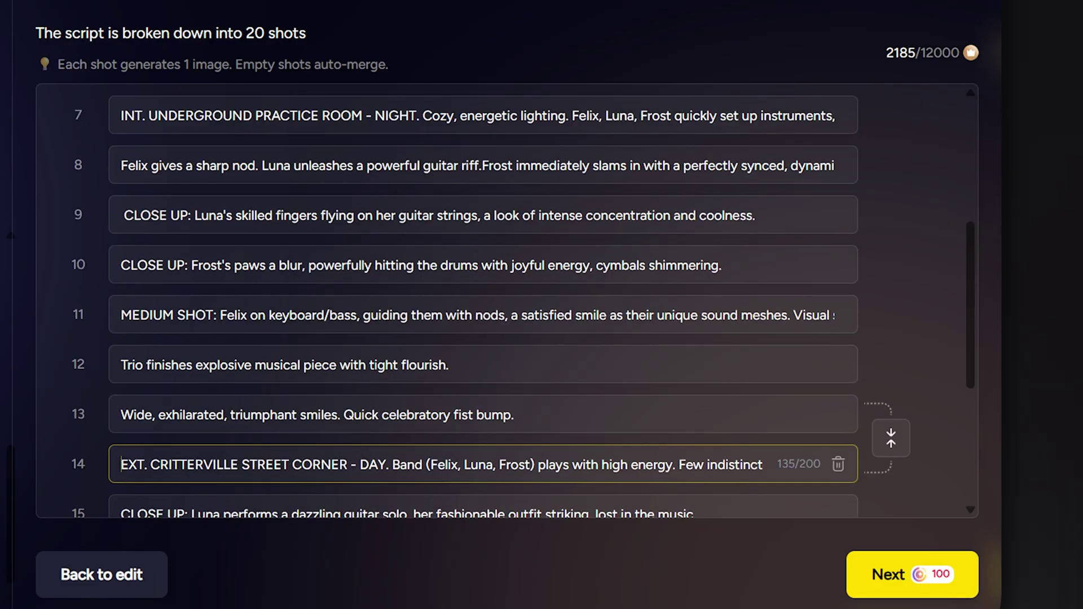
Merge shots 13 and 19 upward to reach 18 shots, then open Felix's character library
click(476, 369)
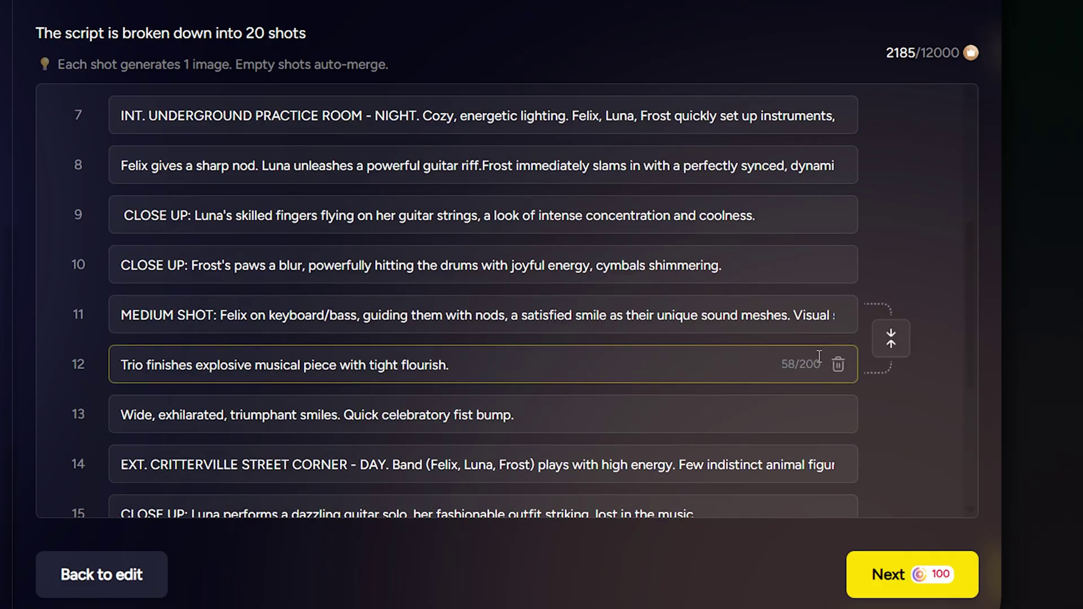
click(891, 390)
click(647, 451)
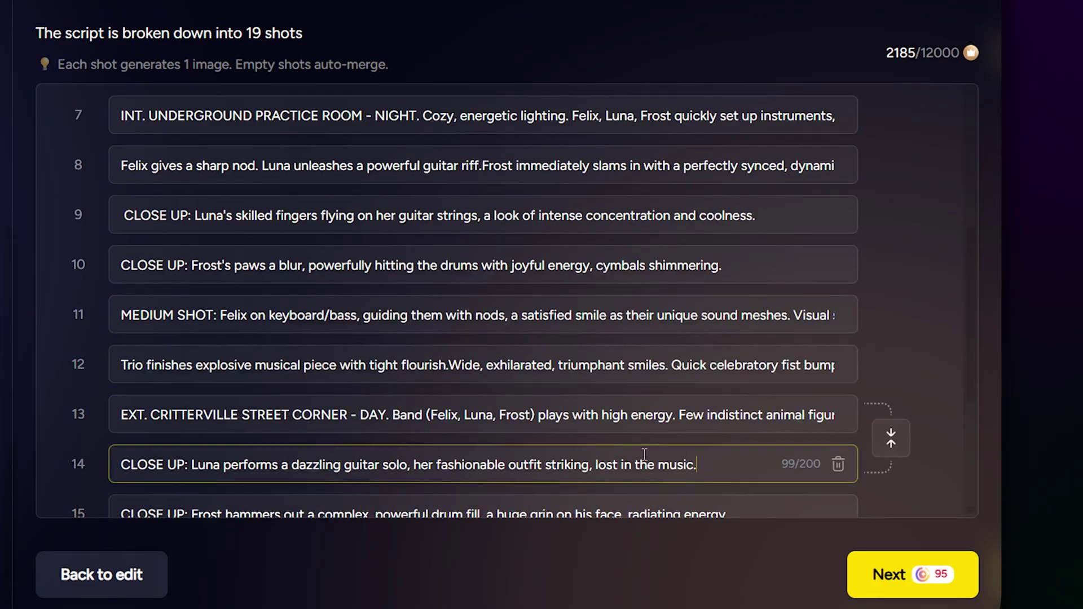
scroll(647, 451, down, 3)
click(647, 423)
click(647, 470)
scroll(647, 470, down, 1)
click(761, 476)
click(890, 450)
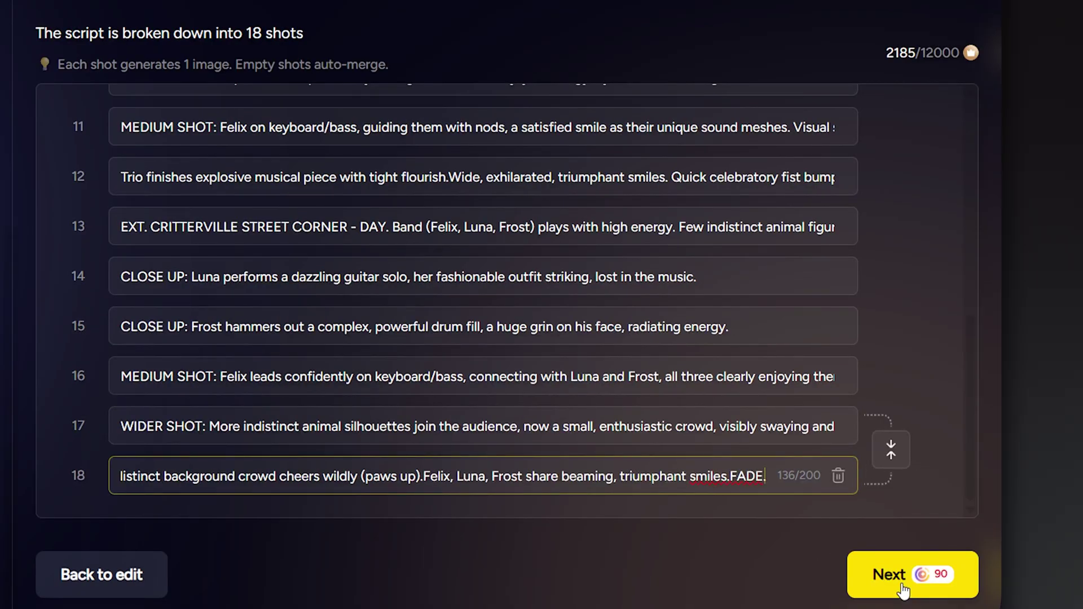
click(903, 588)
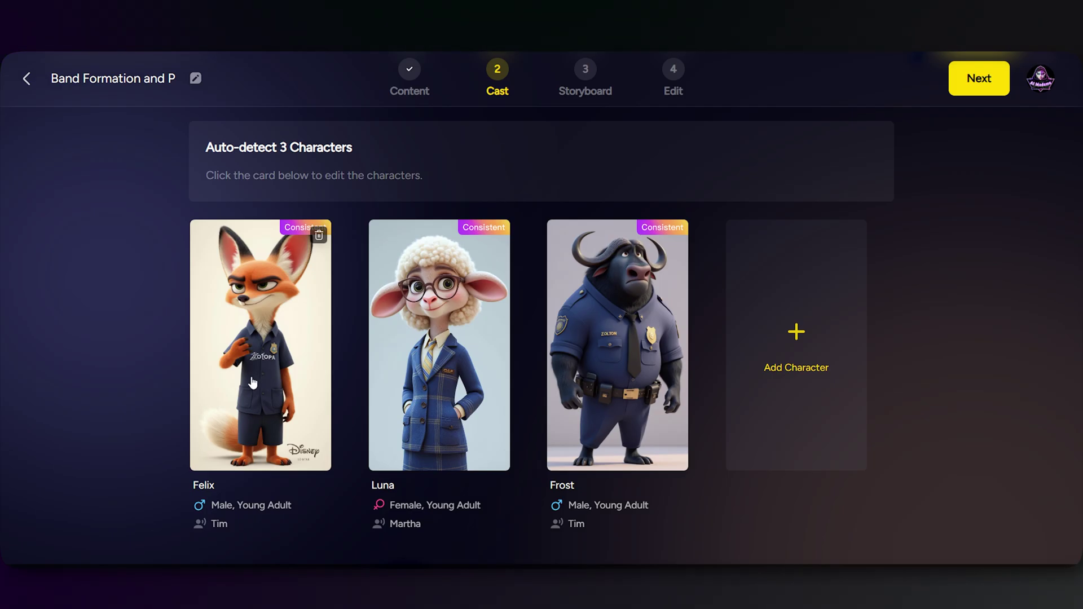
click(252, 383)
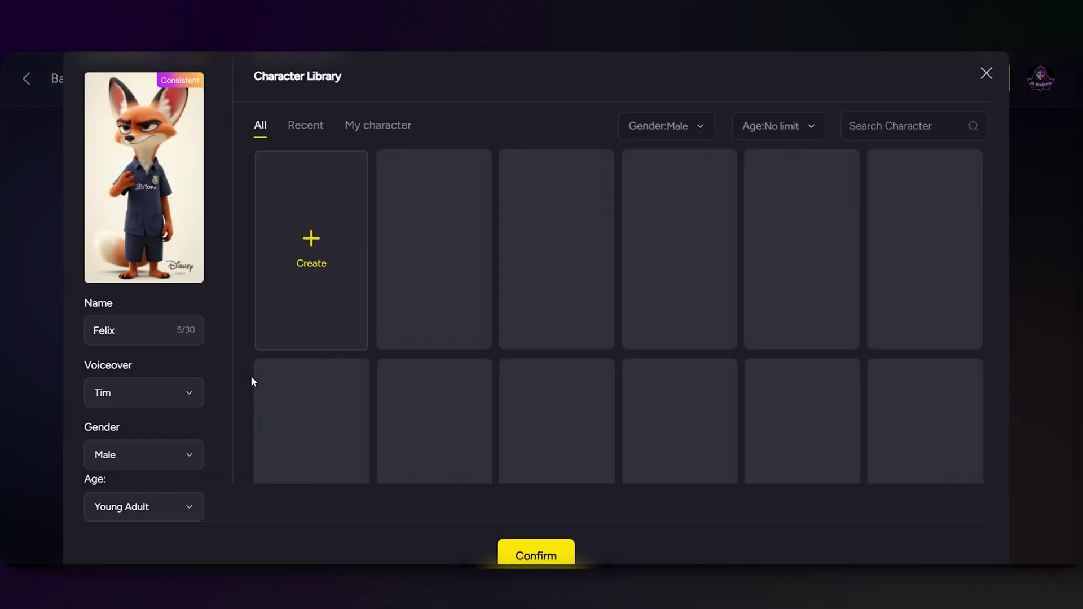
Start a custom character with category Anthro and age Youth
scroll(558, 361, down, 3)
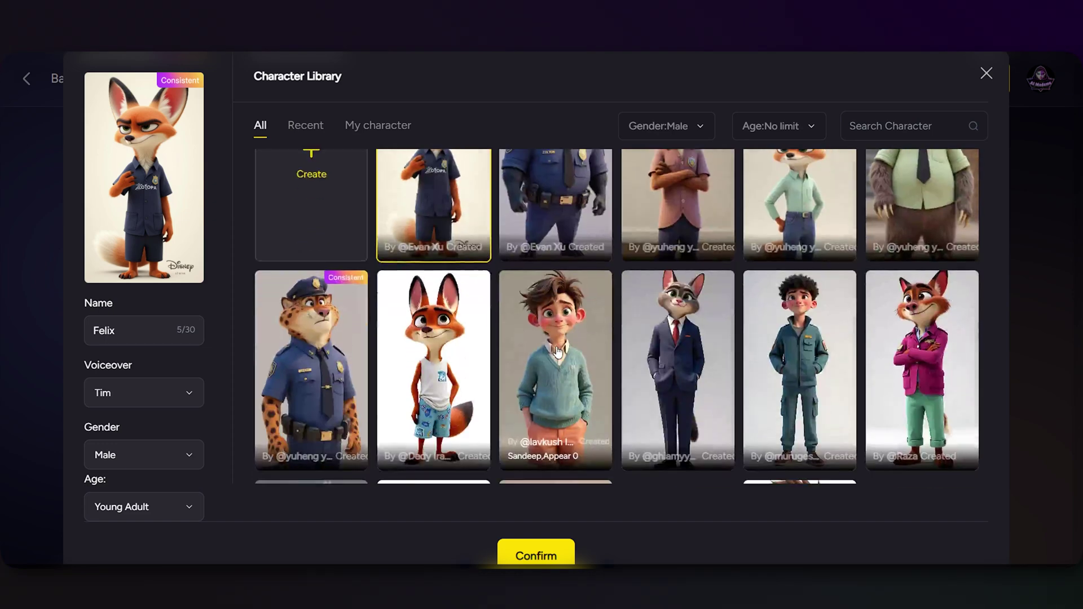
scroll(562, 372, down, 10)
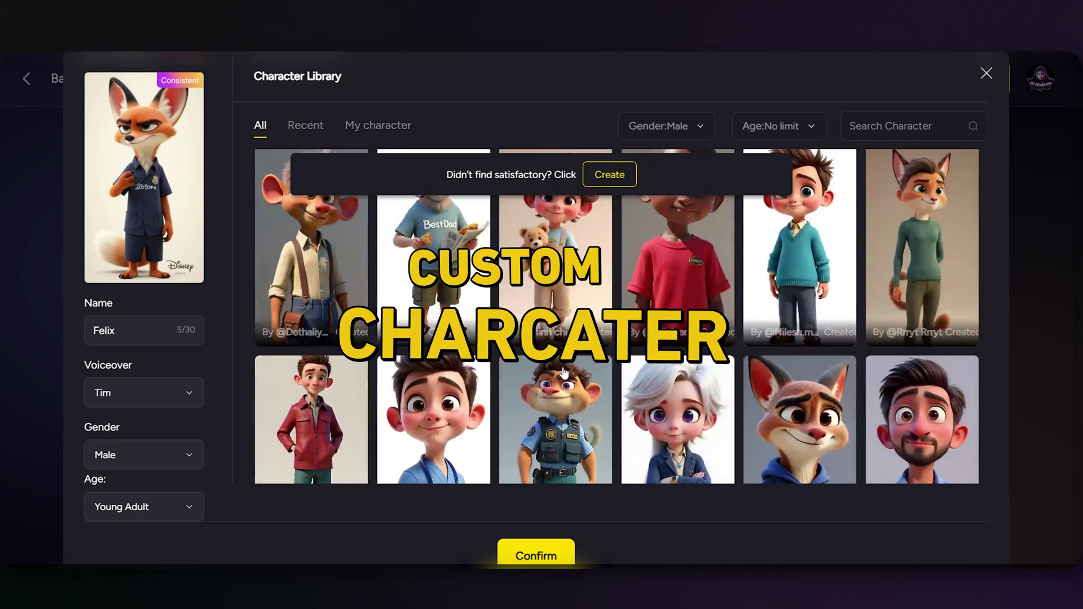
scroll(563, 373, down, 5)
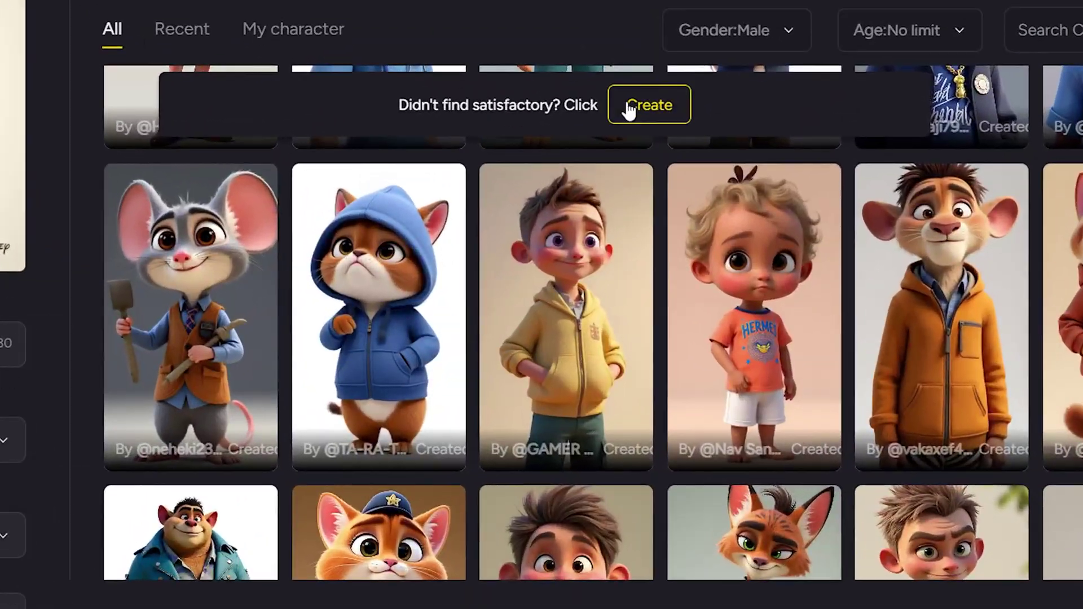
click(609, 175)
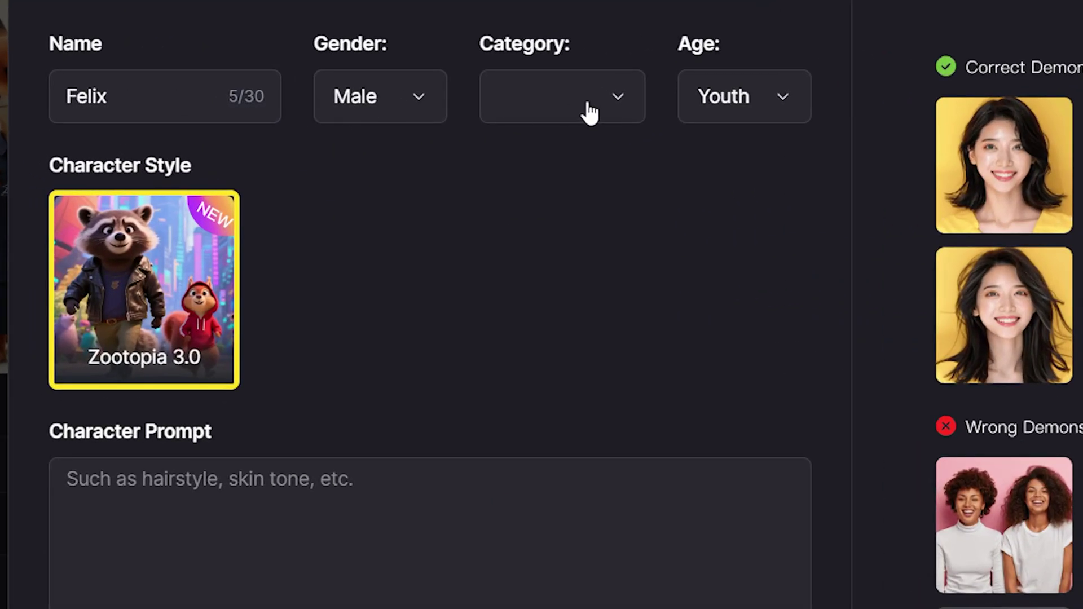
click(620, 107)
click(583, 206)
click(788, 104)
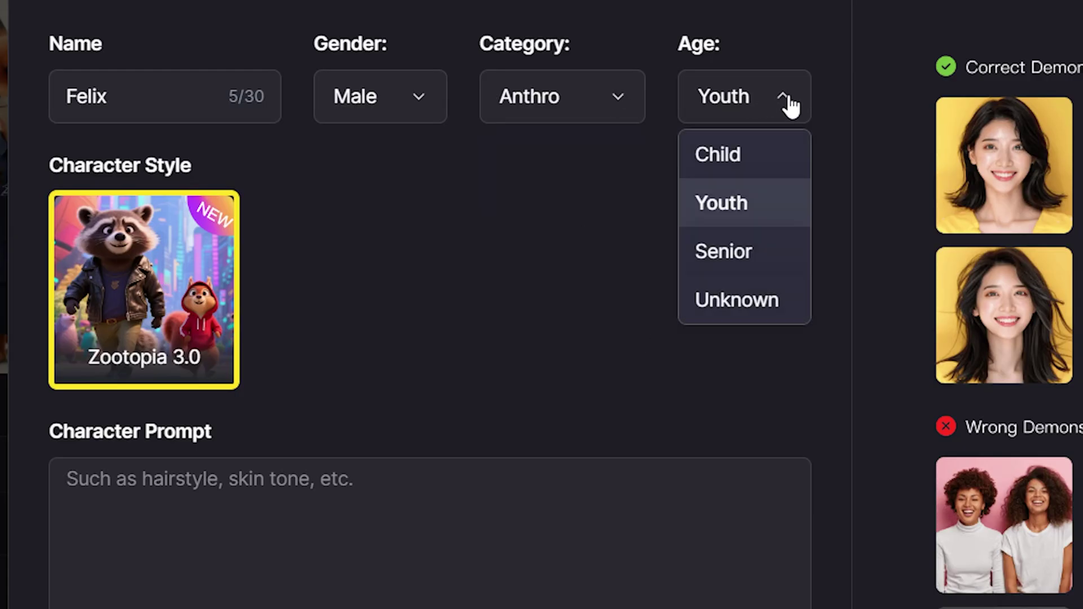
click(708, 218)
Replace the prompt template with the pasted flannel-shirt-and-jeans fox description
scroll(259, 430, down, 2)
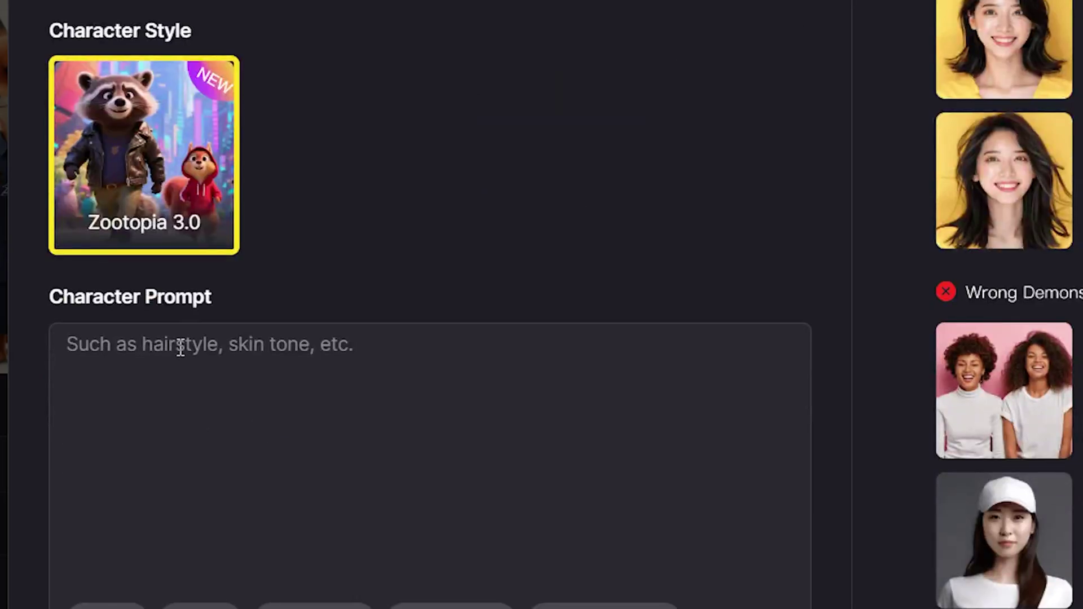
scroll(100, 461, down, 2)
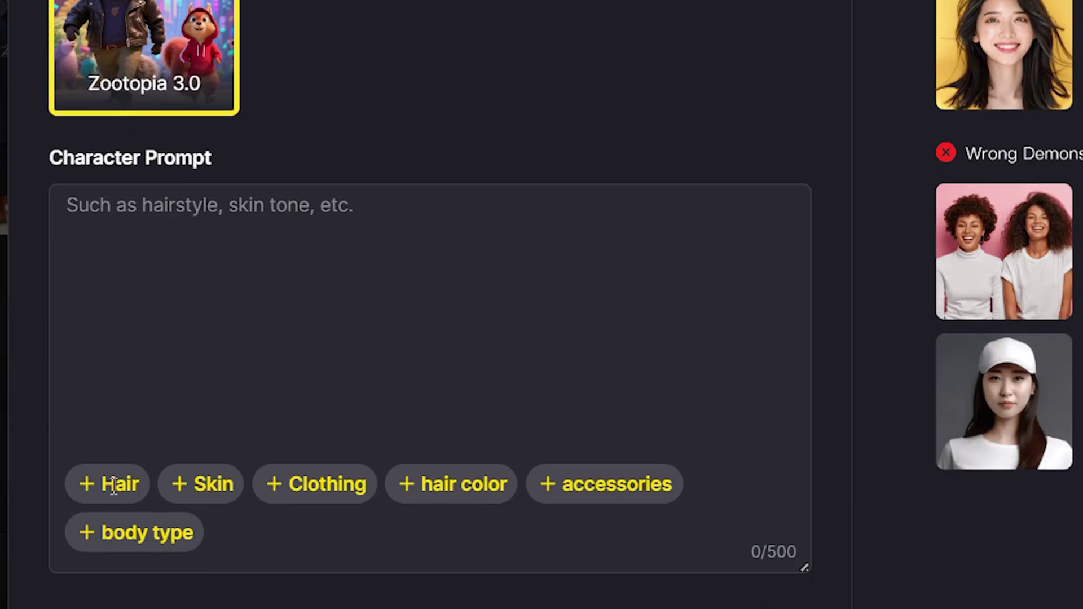
click(188, 483)
click(308, 482)
click(431, 480)
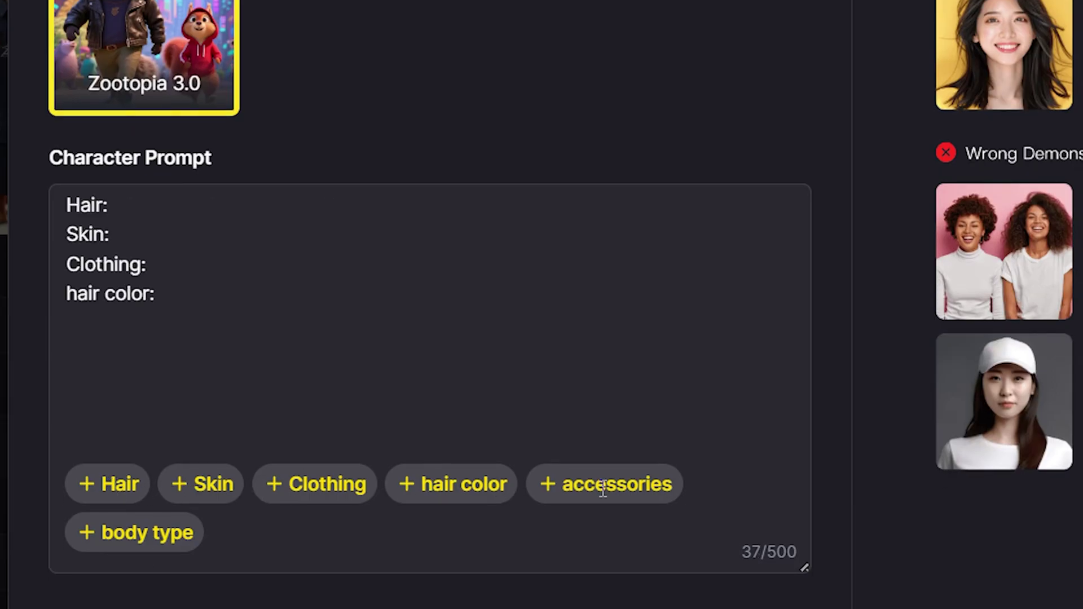
key(ctrl+a)
text((Red Fox): boy, Smart, observant, composer Fur: Reddish-orange, white, black. Clothing:  Understated, band t-shirt under flannel, jeans. accessories: Worn notebook, pen.)
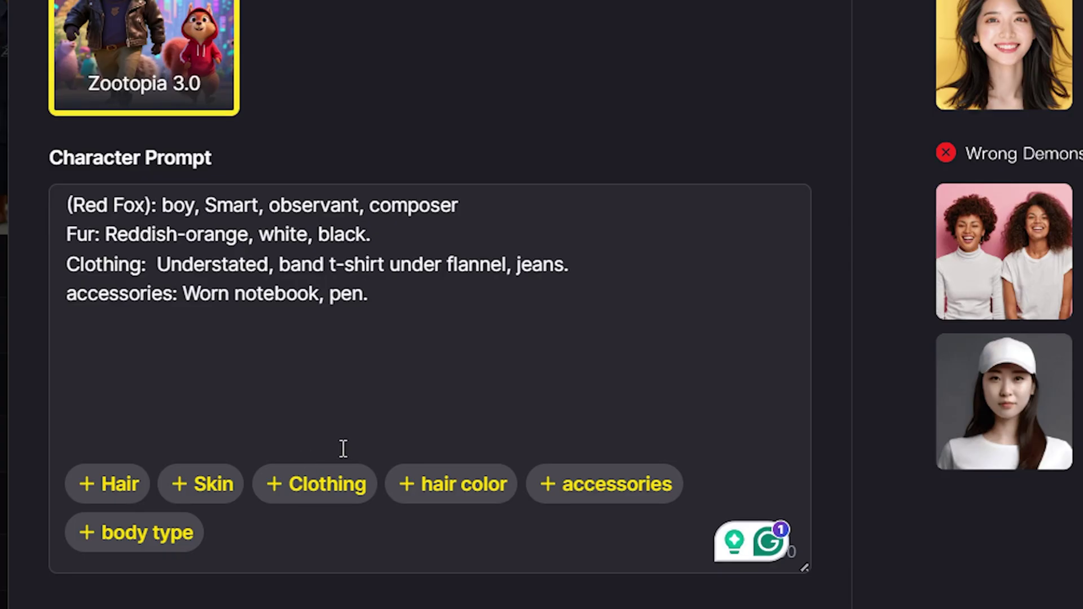
Generate the fox character image and apply it to Felix
scroll(186, 293, down, 3)
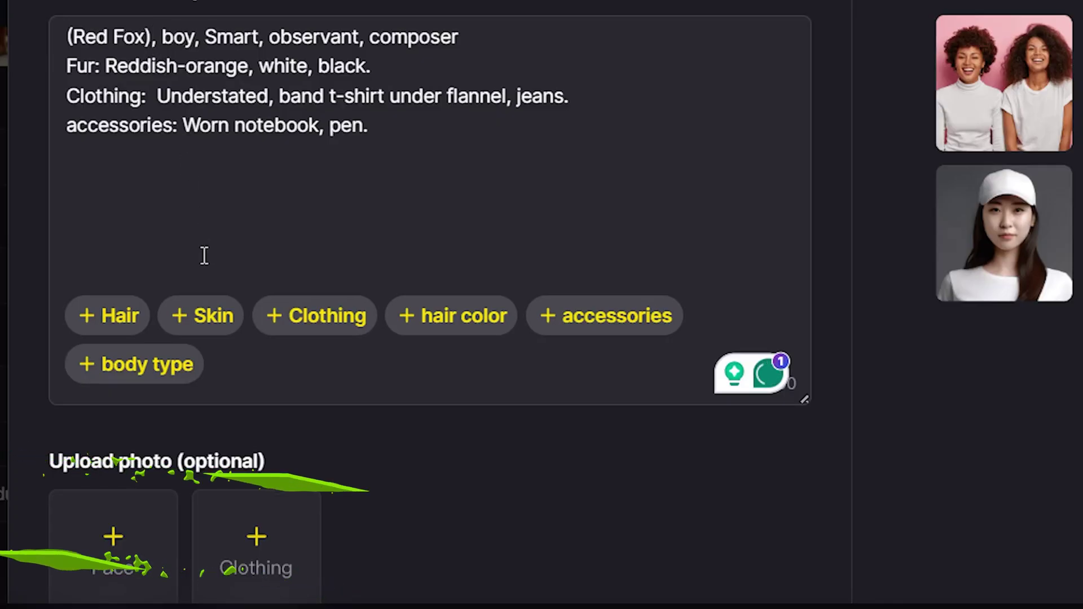
scroll(203, 254, down, 2)
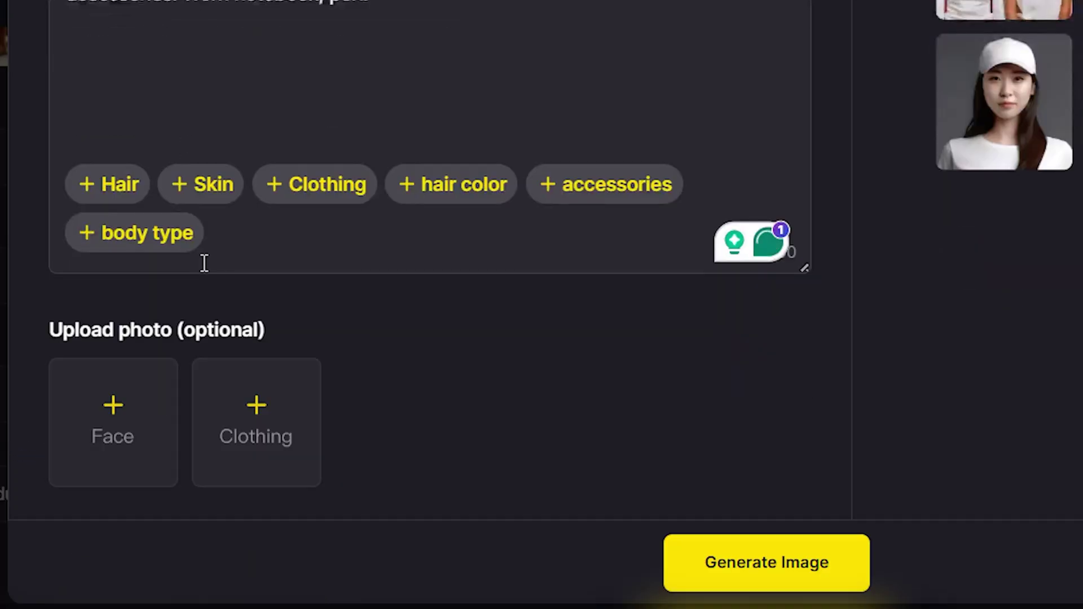
click(795, 571)
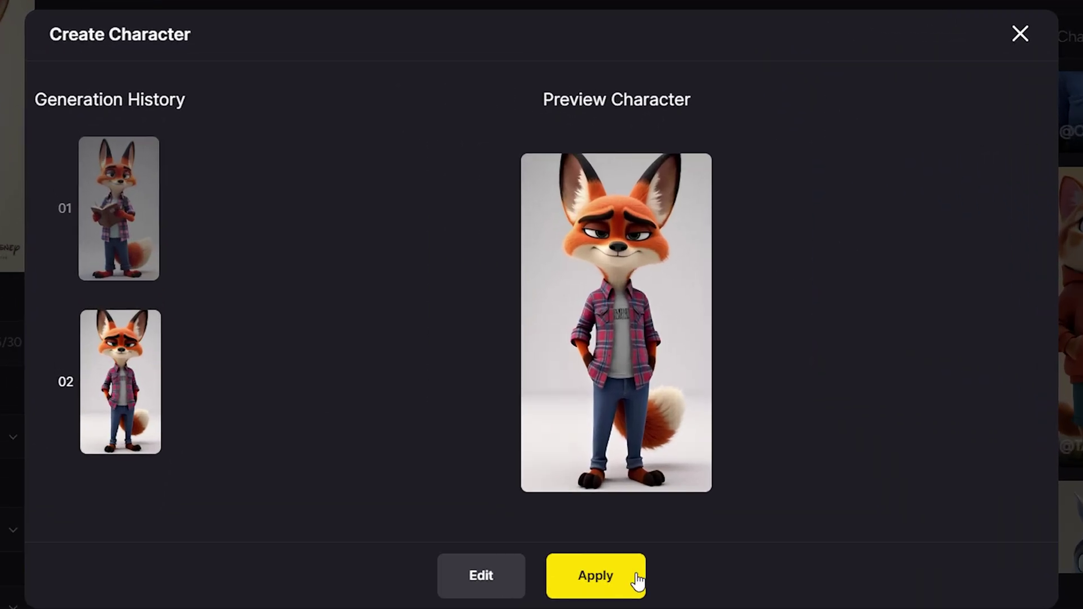
click(590, 492)
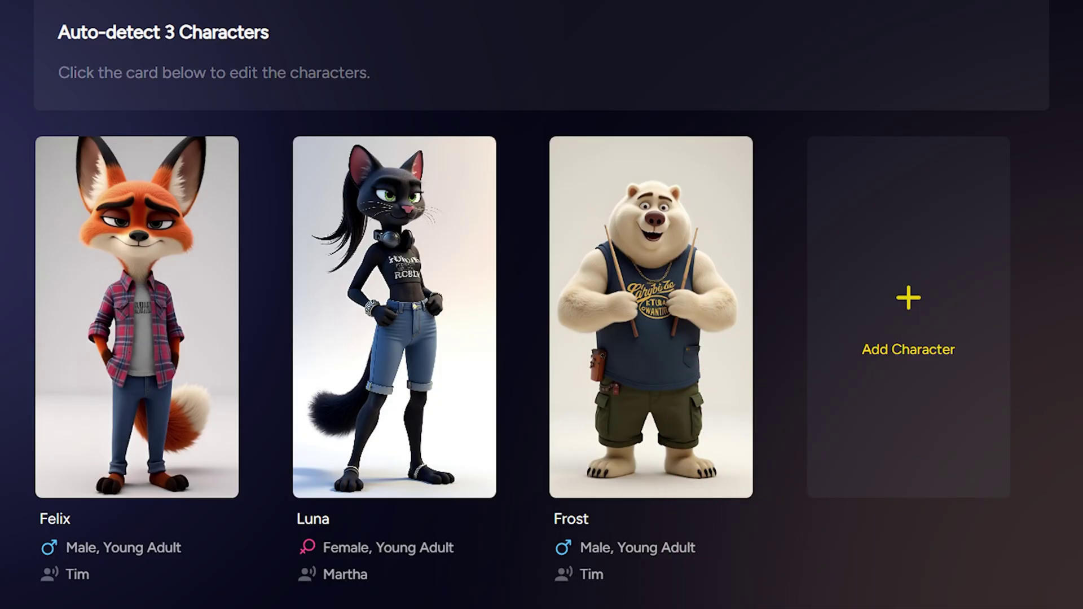
Add another character by starting a new AI character
click(950, 307)
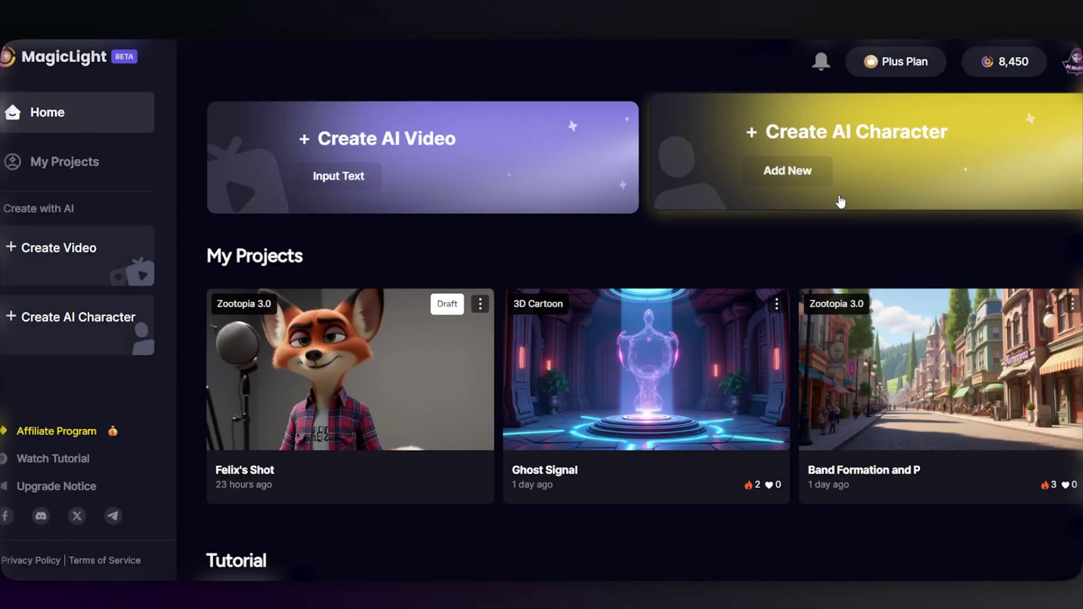
click(840, 201)
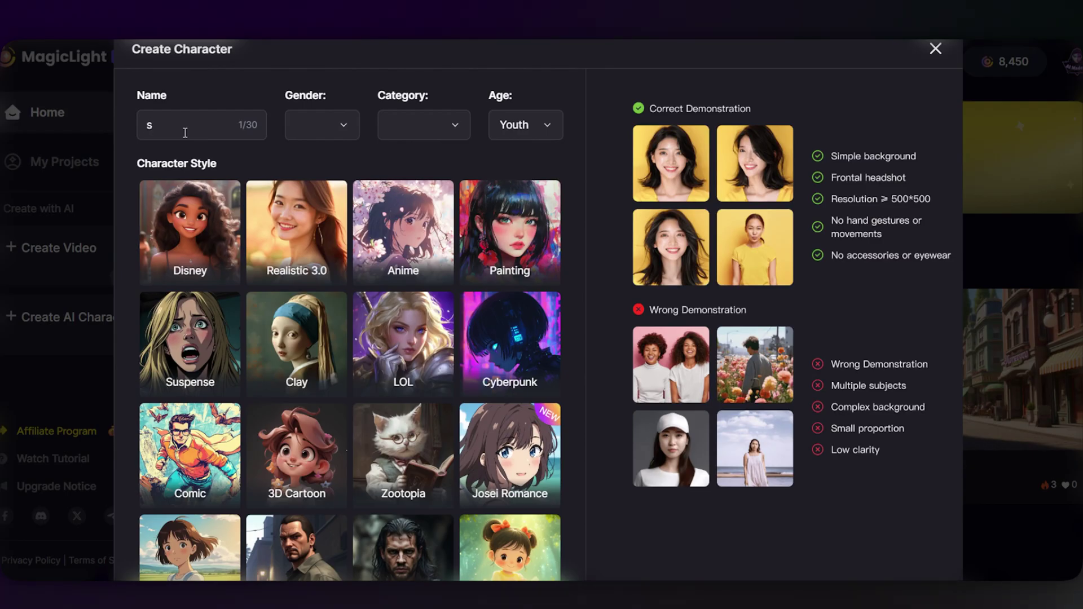
Set the new character to Female, Human, Youth
click(343, 129)
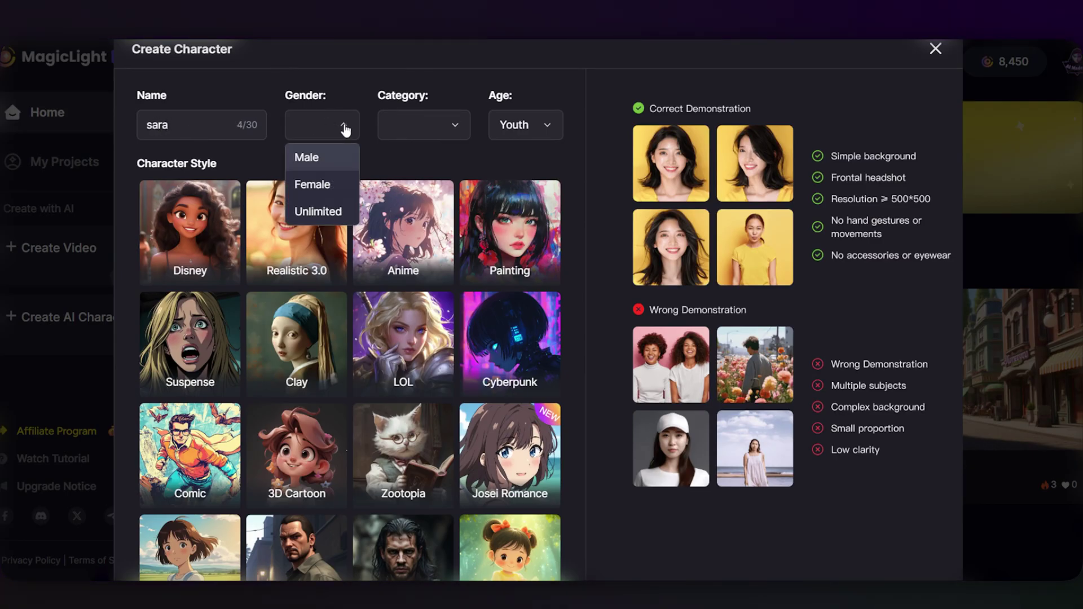
click(321, 184)
click(451, 135)
click(404, 158)
click(543, 126)
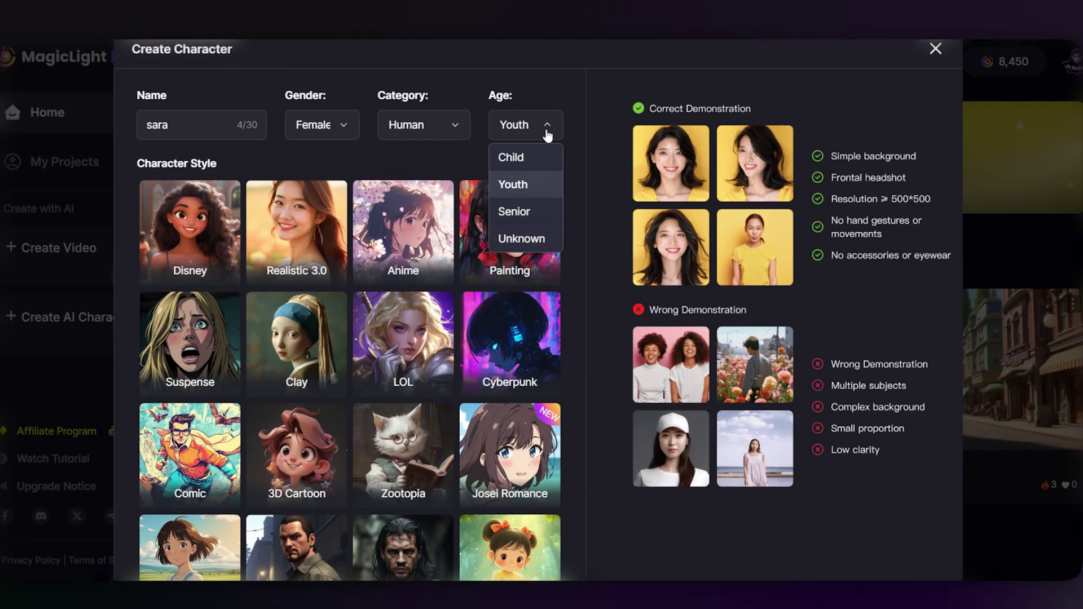
click(533, 186)
Describe a red top, denim shorts, fit build and brown and orange hair, then generate the image
scroll(482, 343, down, 4)
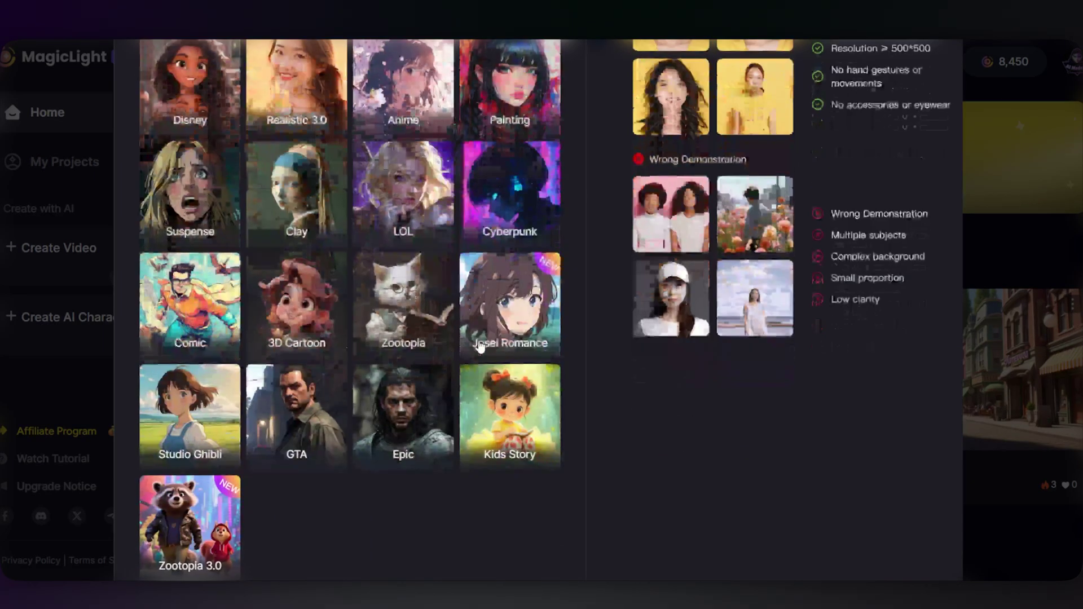
scroll(448, 429, down, 6)
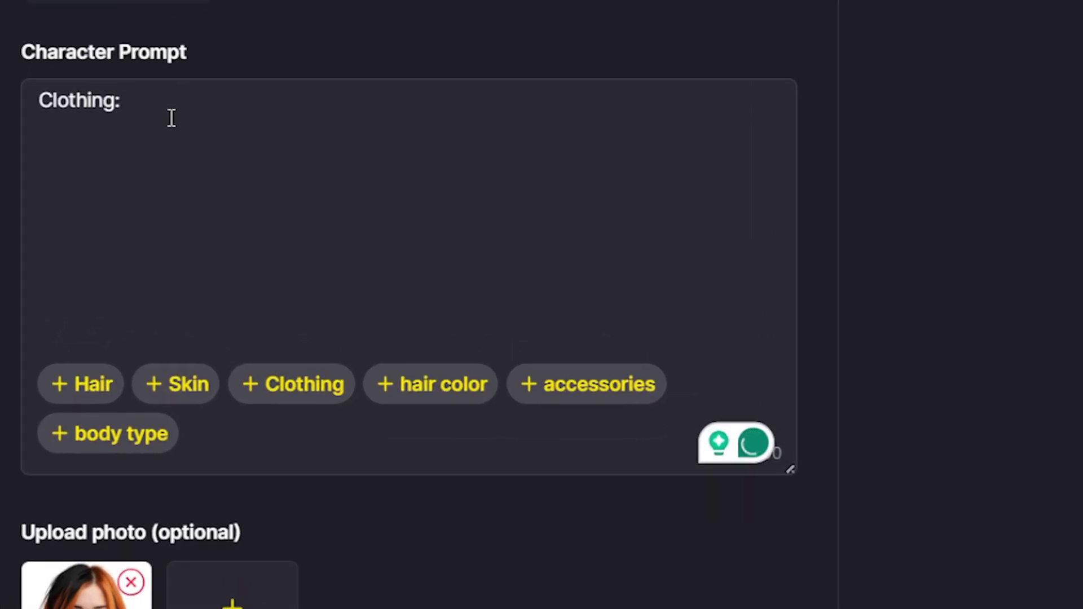
text(red top)
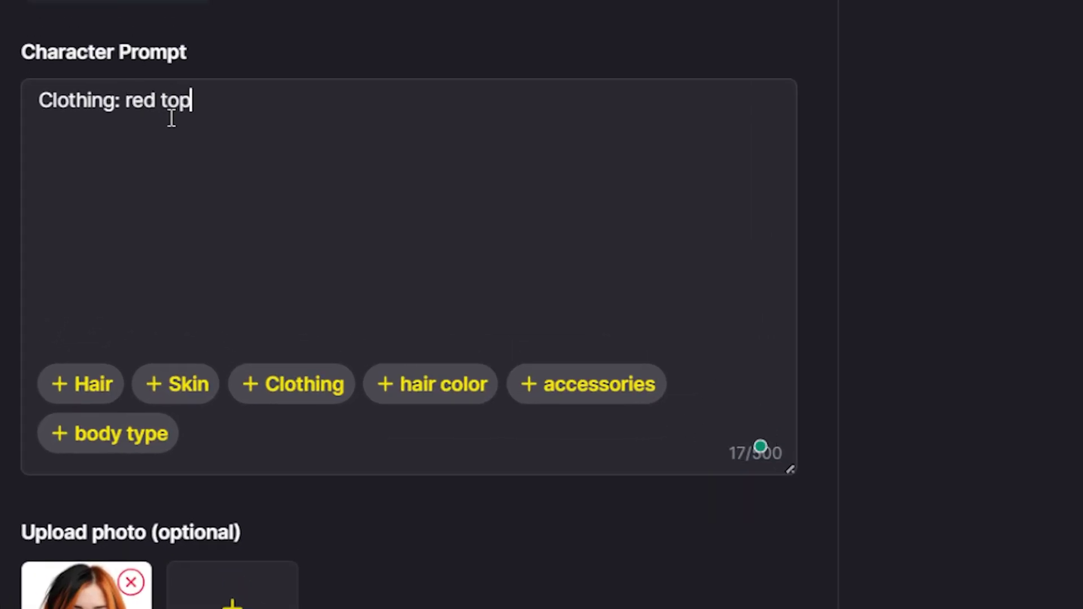
text( and denim shor)
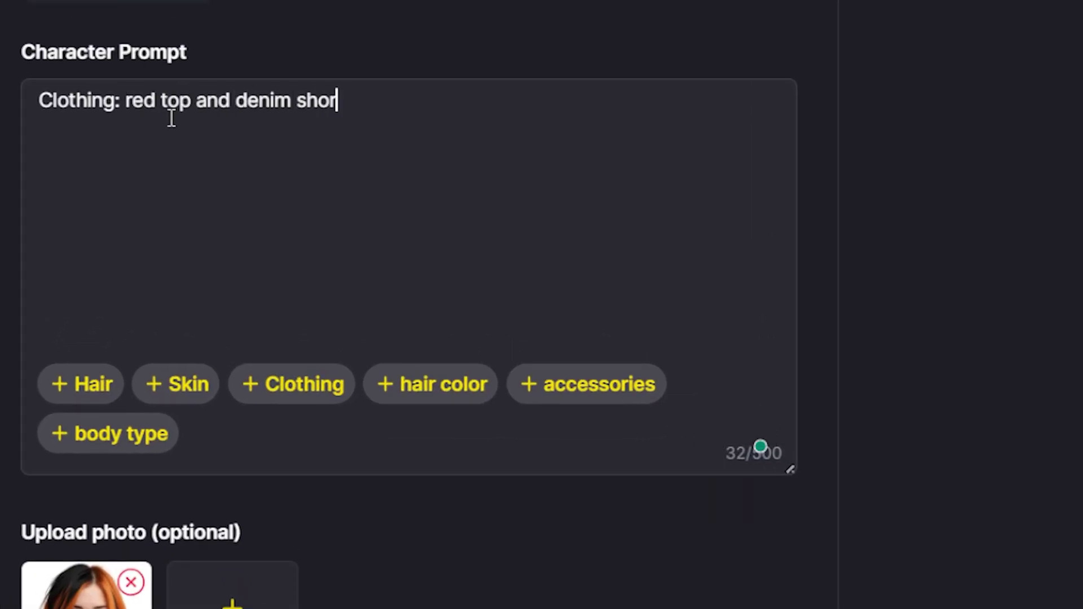
text(ts body type: fit)
mouse_move(319, 51)
click(332, 126)
text(brown and orange)
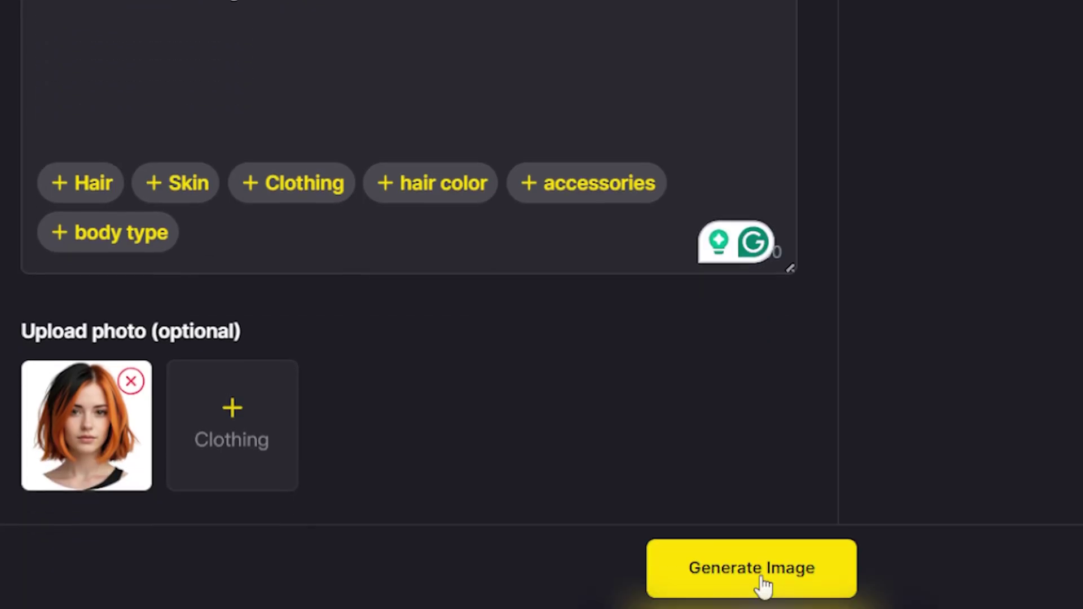
click(756, 575)
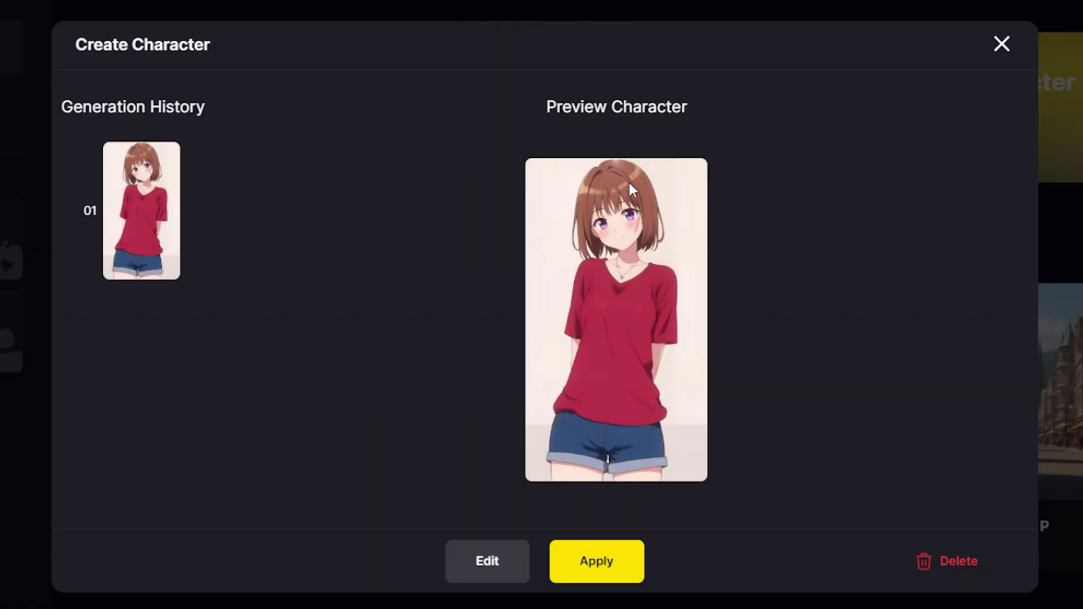